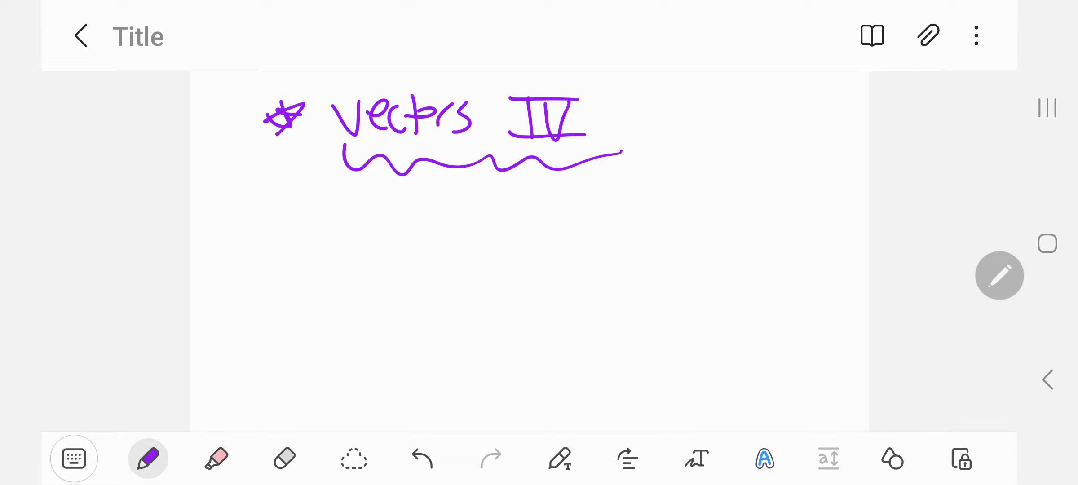
Write 'orthonormal basis → î, ĵ, k̂' in purple pen.
{"action": "mouse_move", "coordinate": [244, 217]}
{"action": "left_mouse_down"}
{"action": "mouse_move", "coordinate": [258, 225]}
{"action": "mouse_move", "coordinate": [339, 210]}
{"action": "mouse_move", "coordinate": [354, 224]}
{"action": "mouse_move", "coordinate": [417, 225]}
{"action": "left_mouse_up"}
{"action": "mouse_move", "coordinate": [455, 196]}
{"action": "left_mouse_down"}
{"action": "mouse_move", "coordinate": [474, 223]}
{"action": "mouse_move", "coordinate": [503, 229]}
{"action": "left_mouse_up"}
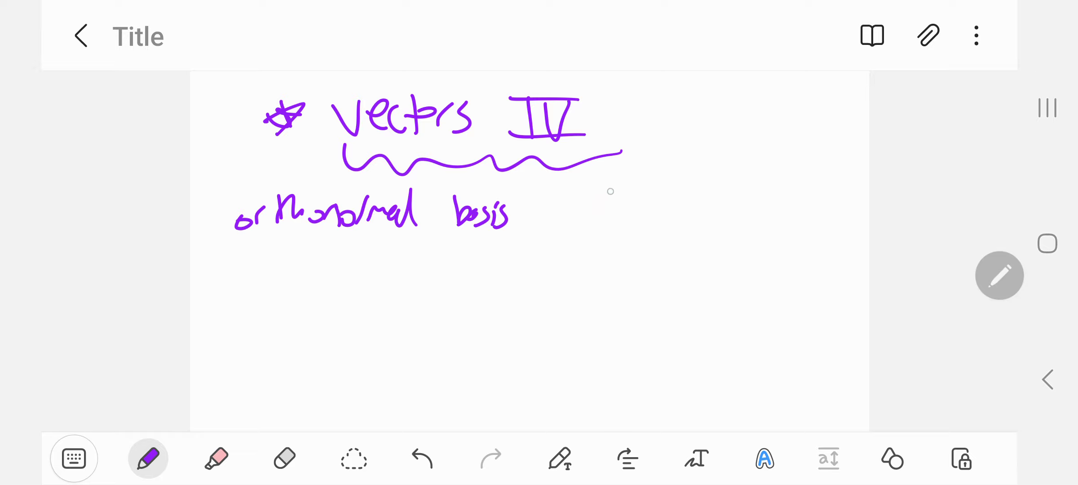
{"action": "mouse_move", "coordinate": [532, 218]}
{"action": "left_mouse_down"}
{"action": "mouse_move", "coordinate": [560, 219]}
{"action": "mouse_move", "coordinate": [552, 233]}
{"action": "left_mouse_up"}
{"action": "left_click_drag", "start_coordinate": [622, 211], "coordinate": [627, 229]}
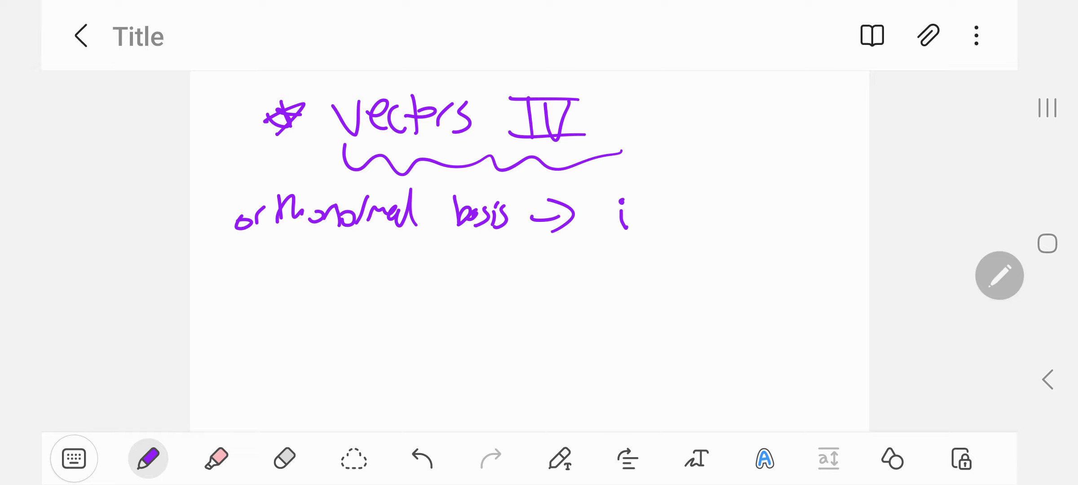
{"action": "left_click_drag", "start_coordinate": [611, 194], "coordinate": [630, 193]}
{"action": "left_click_drag", "start_coordinate": [646, 221], "coordinate": [638, 243]}
{"action": "left_click_drag", "start_coordinate": [663, 205], "coordinate": [657, 242]}
{"action": "mouse_move", "coordinate": [651, 200]}
{"action": "left_mouse_down"}
{"action": "mouse_move", "coordinate": [677, 199]}
{"action": "mouse_move", "coordinate": [721, 226]}
{"action": "mouse_move", "coordinate": [731, 192]}
{"action": "left_mouse_up"}
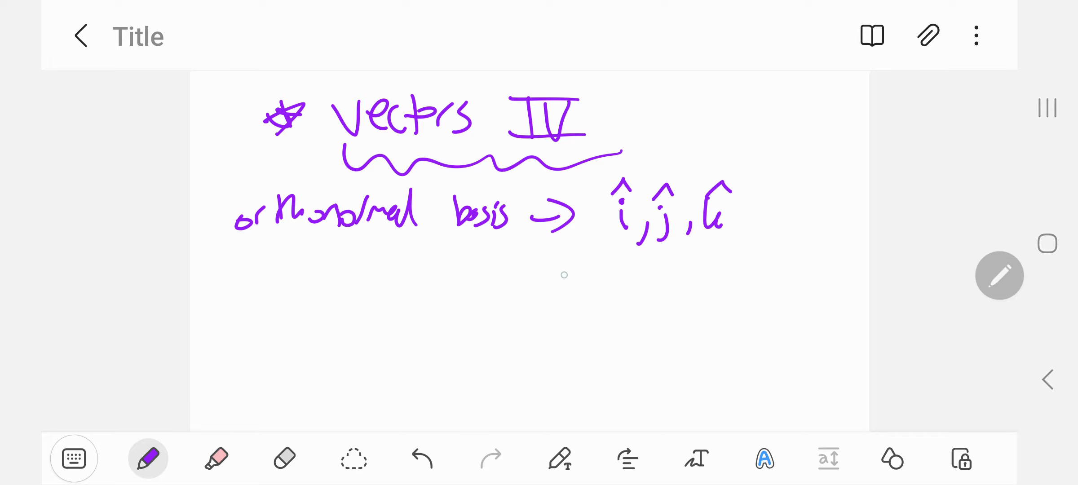
Sketch three arrowed axes labelled î, ĵ, k̂ with a wavy '3D' brace below.
{"action": "mouse_move", "coordinate": [571, 236]}
{"action": "left_mouse_down"}
{"action": "mouse_move", "coordinate": [569, 302]}
{"action": "mouse_move", "coordinate": [635, 295]}
{"action": "left_mouse_up"}
{"action": "left_click_drag", "start_coordinate": [570, 297], "coordinate": [532, 324]}
{"action": "left_click_drag", "start_coordinate": [552, 259], "coordinate": [584, 249]}
{"action": "left_click_drag", "start_coordinate": [623, 288], "coordinate": [625, 314]}
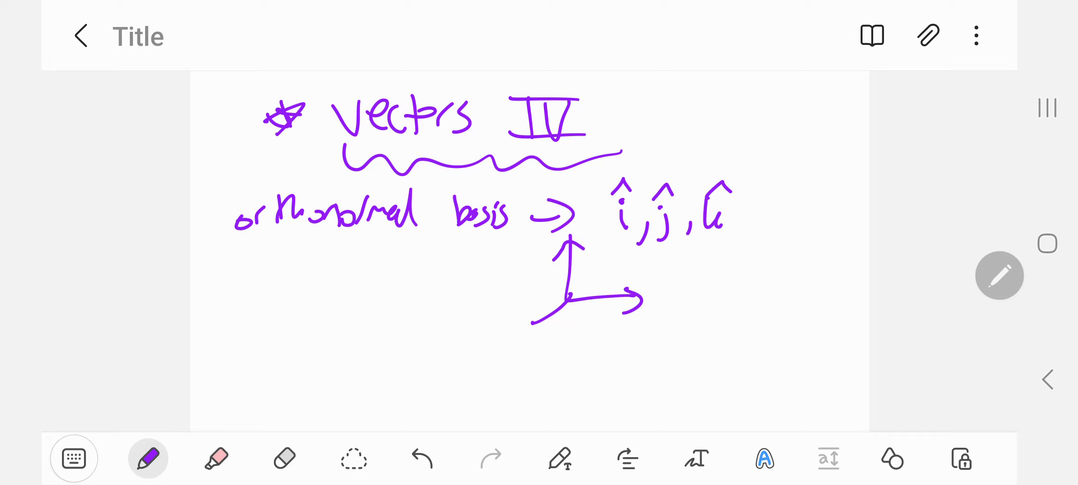
{"action": "left_click_drag", "start_coordinate": [527, 310], "coordinate": [541, 325]}
{"action": "left_click_drag", "start_coordinate": [649, 296], "coordinate": [651, 310]}
{"action": "left_click_drag", "start_coordinate": [652, 278], "coordinate": [653, 291]}
{"action": "left_click_drag", "start_coordinate": [645, 283], "coordinate": [667, 271]}
{"action": "mouse_move", "coordinate": [528, 249]}
{"action": "left_mouse_down"}
{"action": "mouse_move", "coordinate": [524, 270]}
{"action": "mouse_move", "coordinate": [534, 241]}
{"action": "left_mouse_up"}
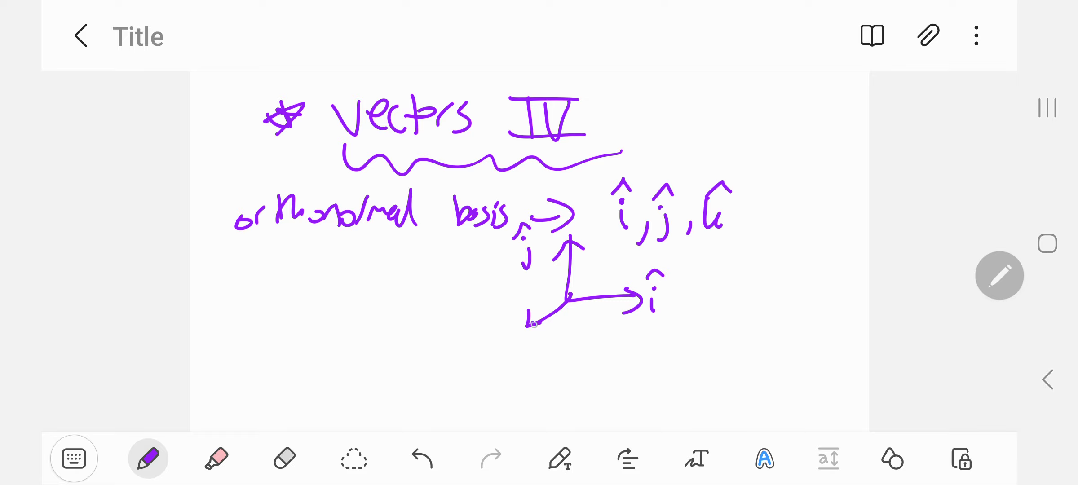
{"action": "mouse_move", "coordinate": [489, 322]}
{"action": "left_mouse_down"}
{"action": "mouse_move", "coordinate": [505, 344]}
{"action": "mouse_move", "coordinate": [503, 308]}
{"action": "left_mouse_up"}
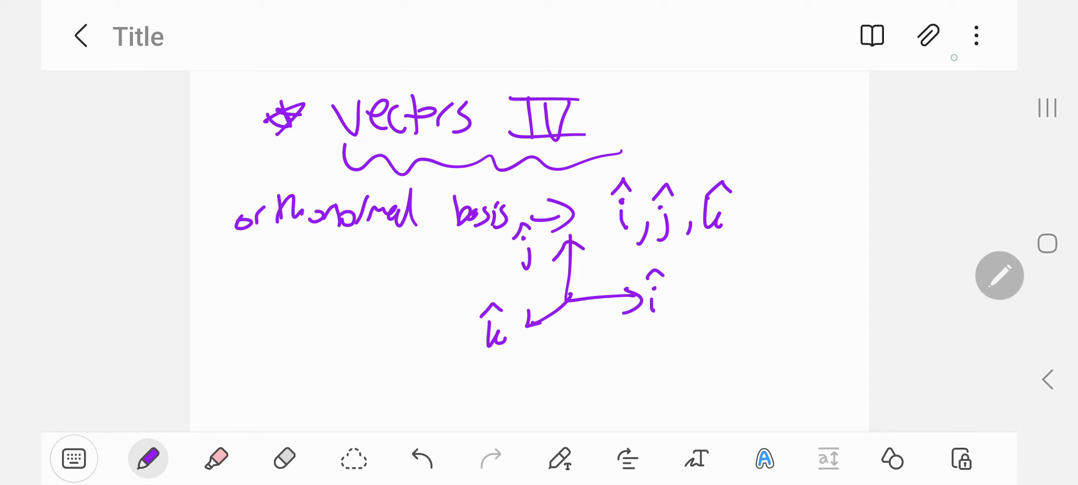
{"action": "mouse_move", "coordinate": [508, 364]}
{"action": "left_mouse_down"}
{"action": "mouse_move", "coordinate": [645, 338]}
{"action": "mouse_move", "coordinate": [649, 372]}
{"action": "mouse_move", "coordinate": [665, 371]}
{"action": "left_mouse_up"}
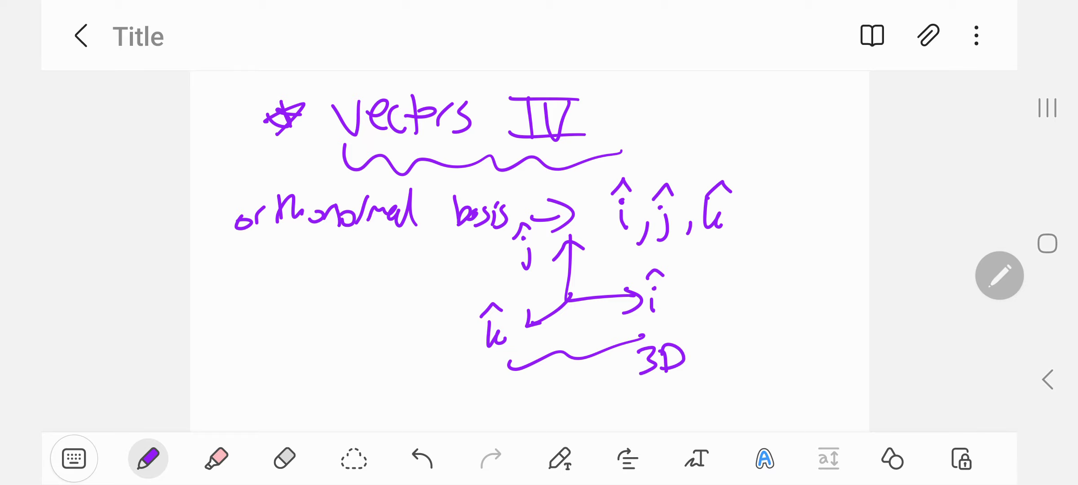
{"action": "scroll", "coordinate": [539, 253], "scroll_direction": "down", "scroll_amount": 4}
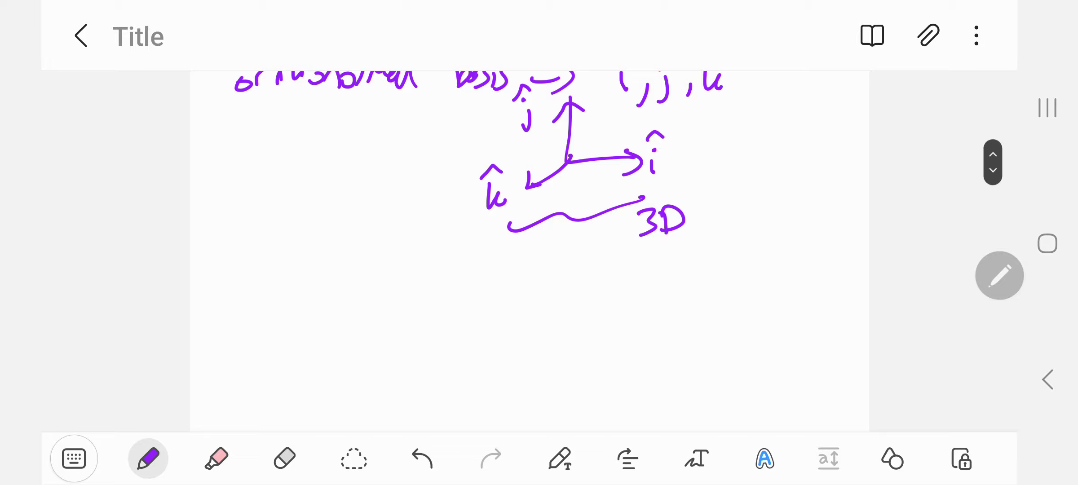
{"action": "scroll", "coordinate": [539, 252], "scroll_direction": "up", "scroll_amount": 2}
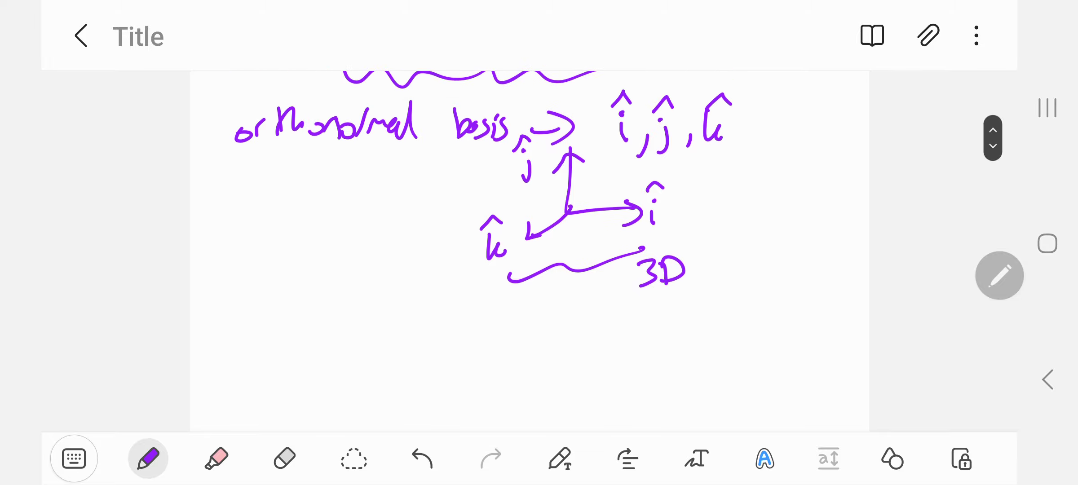
{"action": "scroll", "coordinate": [540, 253], "scroll_direction": "down", "scroll_amount": 3}
{"action": "scroll", "coordinate": [539, 252], "scroll_direction": "up", "scroll_amount": 3}
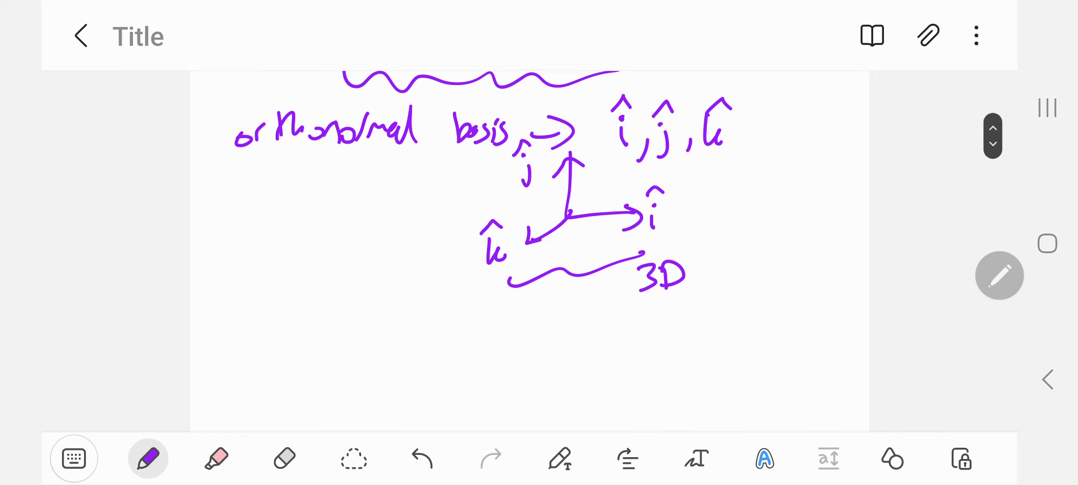
{"action": "scroll", "coordinate": [538, 253], "scroll_direction": "down", "scroll_amount": 2}
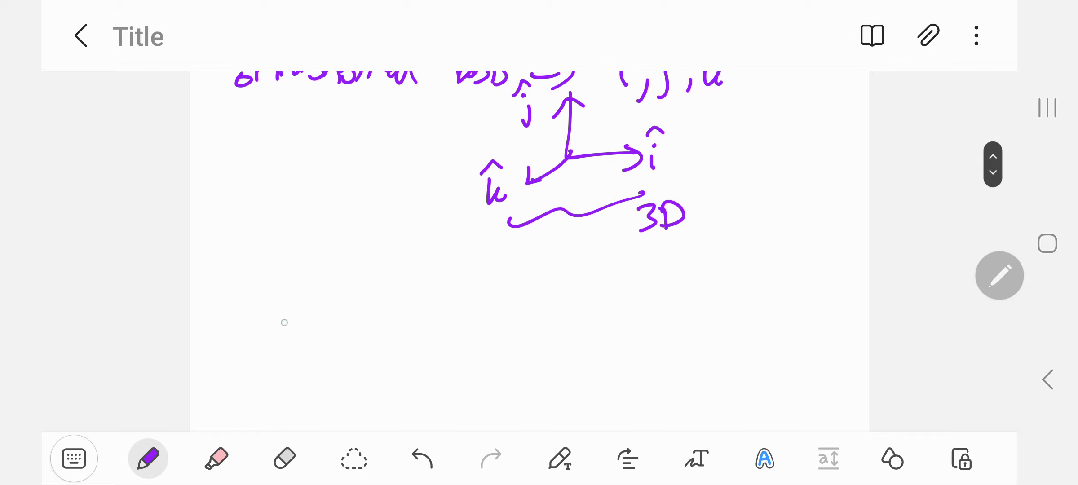
Write the heading 'N-dimensional Space' below the axes diagram.
{"action": "mouse_move", "coordinate": [275, 327]}
{"action": "left_mouse_down"}
{"action": "mouse_move", "coordinate": [305, 295]}
{"action": "mouse_move", "coordinate": [328, 314]}
{"action": "left_mouse_up"}
{"action": "mouse_move", "coordinate": [333, 311]}
{"action": "left_mouse_down"}
{"action": "mouse_move", "coordinate": [345, 291]}
{"action": "mouse_move", "coordinate": [357, 330]}
{"action": "mouse_move", "coordinate": [462, 327]}
{"action": "left_mouse_up"}
{"action": "left_click_drag", "start_coordinate": [462, 291], "coordinate": [471, 330]}
{"action": "mouse_move", "coordinate": [553, 297]}
{"action": "left_mouse_down"}
{"action": "mouse_move", "coordinate": [536, 335]}
{"action": "mouse_move", "coordinate": [573, 337]}
{"action": "left_mouse_up"}
{"action": "left_click_drag", "start_coordinate": [571, 310], "coordinate": [603, 323]}
{"action": "left_click_drag", "start_coordinate": [610, 313], "coordinate": [621, 330]}
{"action": "scroll", "coordinate": [539, 253], "scroll_direction": "down", "scroll_amount": 2}
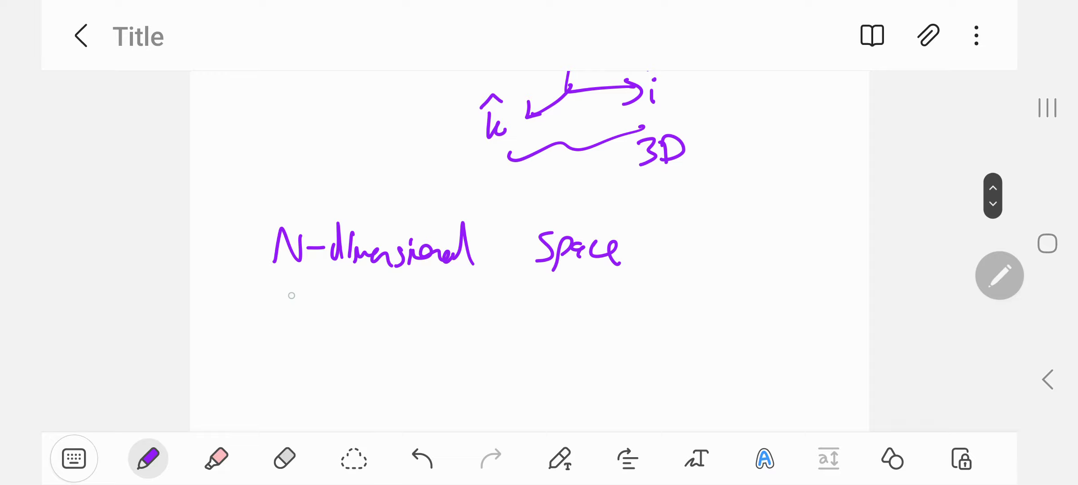
{"action": "left_click_drag", "start_coordinate": [280, 287], "coordinate": [431, 272]}
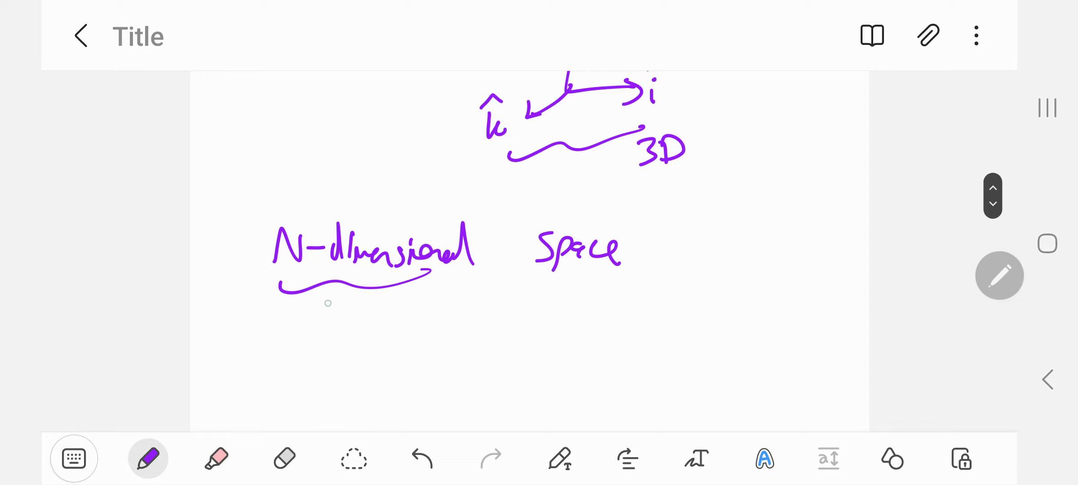
Erase the stray underline and write '|i> → i: 1–N' beneath the heading.
{"action": "left_click", "coordinate": [303, 290]}
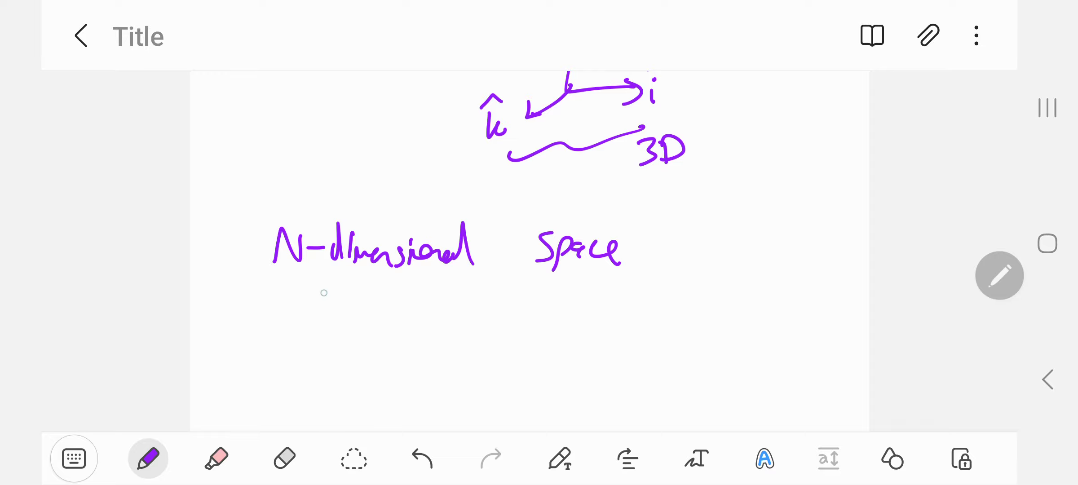
{"action": "left_click_drag", "start_coordinate": [326, 289], "coordinate": [327, 327]}
{"action": "left_click_drag", "start_coordinate": [337, 308], "coordinate": [338, 320]}
{"action": "mouse_move", "coordinate": [346, 287]}
{"action": "left_mouse_down"}
{"action": "mouse_move", "coordinate": [357, 315]}
{"action": "mouse_move", "coordinate": [431, 303]}
{"action": "mouse_move", "coordinate": [421, 314]}
{"action": "left_mouse_up"}
{"action": "left_click_drag", "start_coordinate": [509, 295], "coordinate": [507, 315]}
{"action": "left_click_drag", "start_coordinate": [506, 288], "coordinate": [541, 297]}
{"action": "mouse_move", "coordinate": [541, 308]}
{"action": "left_mouse_down"}
{"action": "mouse_move", "coordinate": [571, 316]}
{"action": "mouse_move", "coordinate": [607, 304]}
{"action": "mouse_move", "coordinate": [617, 319]}
{"action": "left_mouse_up"}
{"action": "left_click_drag", "start_coordinate": [615, 290], "coordinate": [638, 290]}
{"action": "left_click_drag", "start_coordinate": [645, 297], "coordinate": [645, 297]}
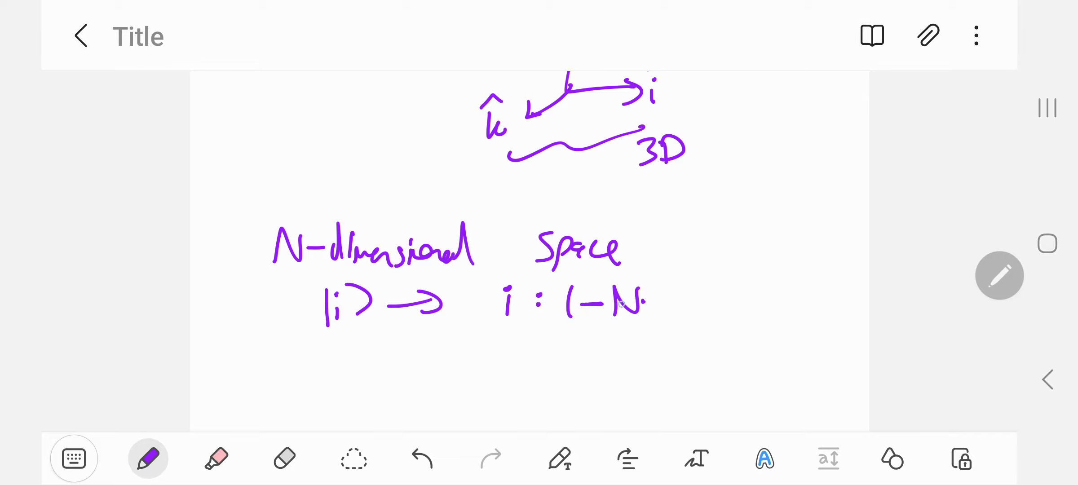
Write an underlined |ψ> with a curved arrow toward |i>.
{"action": "mouse_move", "coordinate": [322, 341]}
{"action": "left_mouse_down"}
{"action": "mouse_move", "coordinate": [324, 389]}
{"action": "mouse_move", "coordinate": [385, 357]}
{"action": "left_mouse_up"}
{"action": "mouse_move", "coordinate": [364, 341]}
{"action": "left_mouse_down"}
{"action": "mouse_move", "coordinate": [364, 379]}
{"action": "mouse_move", "coordinate": [393, 377]}
{"action": "left_mouse_up"}
{"action": "left_click_drag", "start_coordinate": [418, 372], "coordinate": [419, 374]}
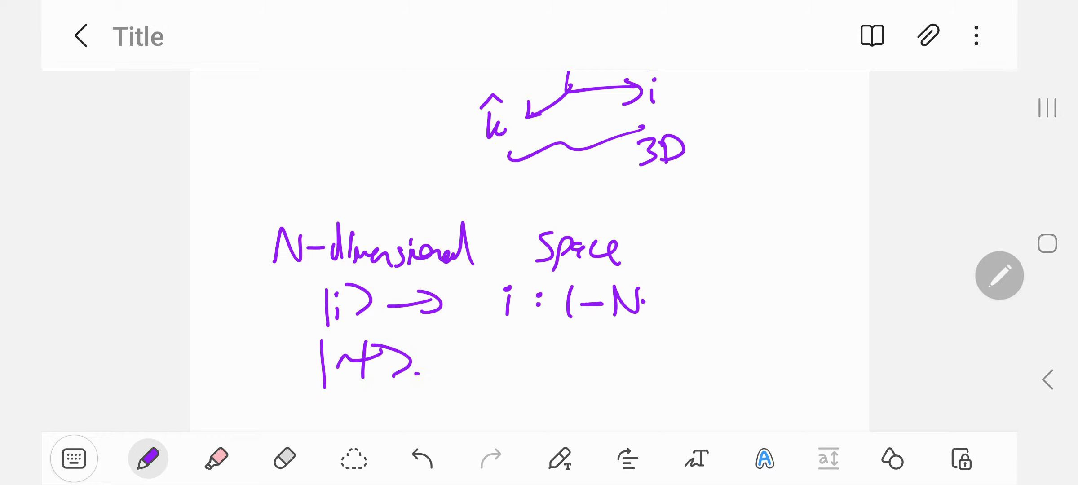
{"action": "scroll", "coordinate": [539, 252], "scroll_direction": "down", "scroll_amount": 1}
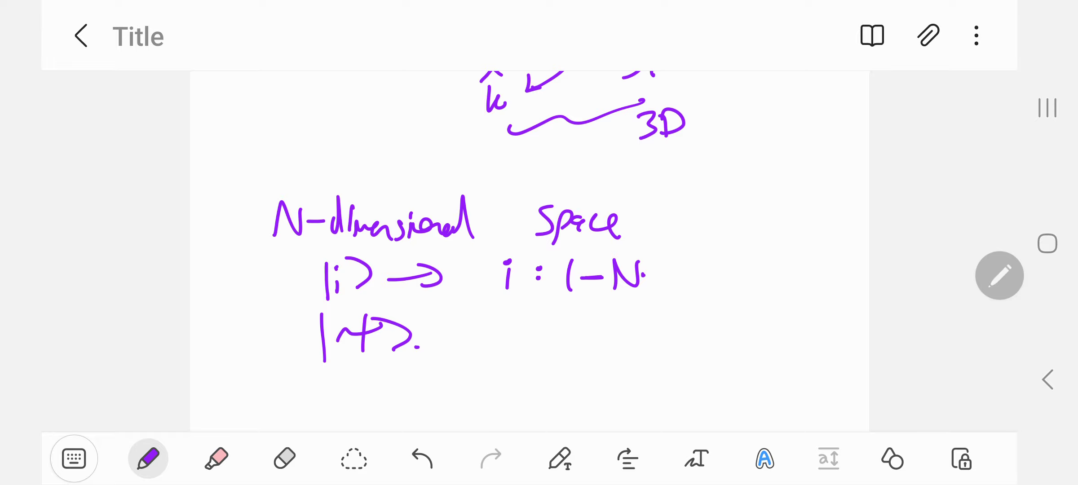
{"action": "left_click_drag", "start_coordinate": [329, 364], "coordinate": [399, 377]}
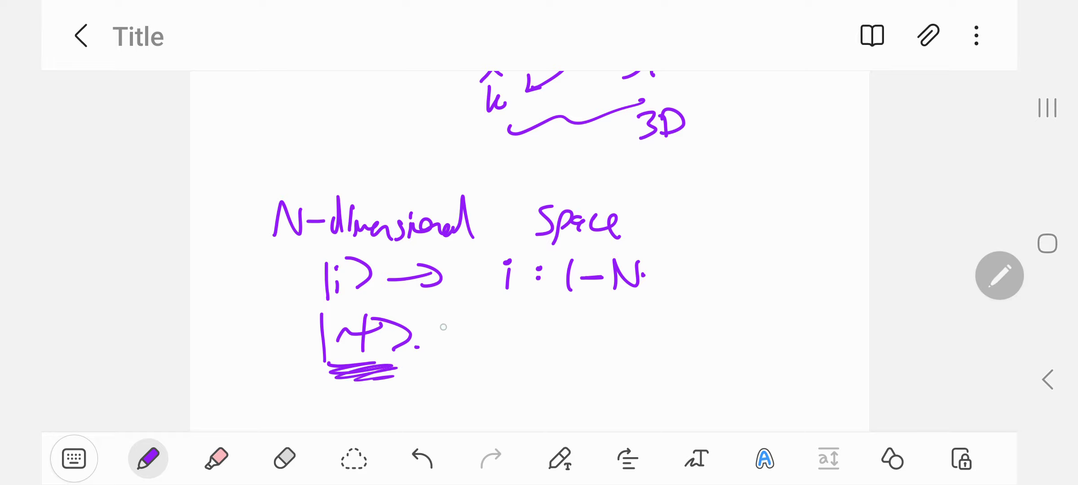
{"action": "mouse_move", "coordinate": [439, 347]}
{"action": "left_mouse_down"}
{"action": "mouse_move", "coordinate": [421, 295]}
{"action": "mouse_move", "coordinate": [443, 291]}
{"action": "left_mouse_up"}
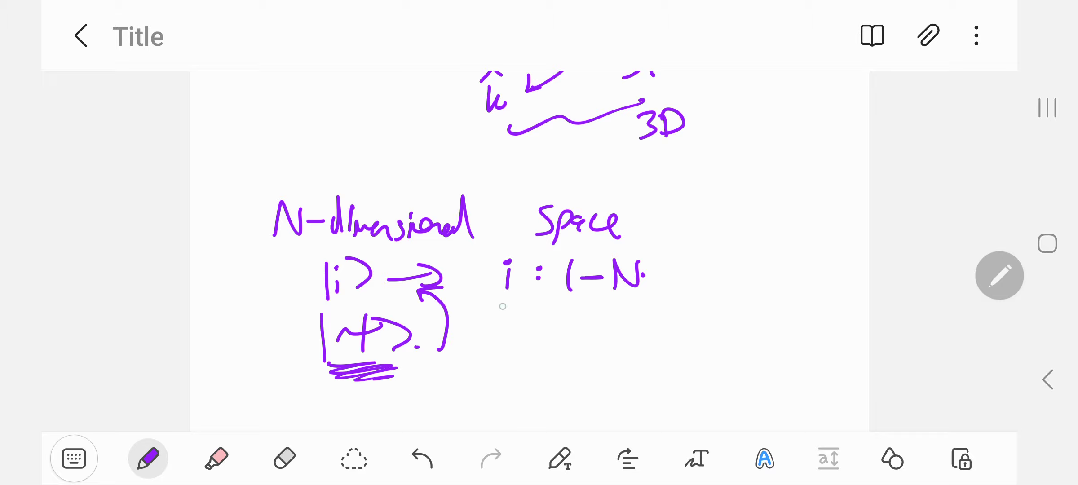
{"action": "scroll", "coordinate": [539, 253], "scroll_direction": "down", "scroll_amount": 3}
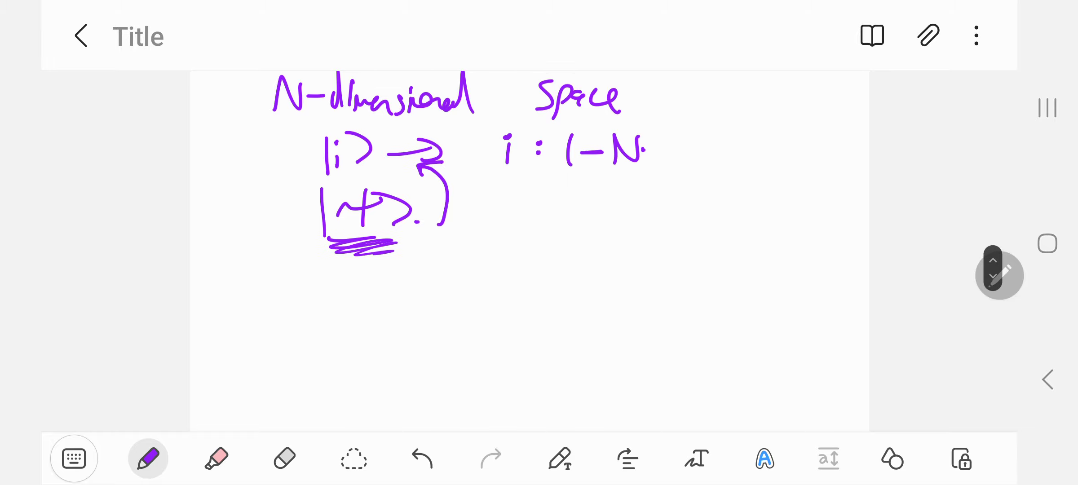
Write '|ψ> = Σ' and label the sign 'sigma' with an arrow.
{"action": "left_click_drag", "start_coordinate": [402, 290], "coordinate": [403, 333]}
{"action": "mouse_move", "coordinate": [411, 305]}
{"action": "left_mouse_down"}
{"action": "mouse_move", "coordinate": [441, 301]}
{"action": "mouse_move", "coordinate": [429, 321]}
{"action": "left_mouse_up"}
{"action": "mouse_move", "coordinate": [438, 286]}
{"action": "left_mouse_down"}
{"action": "mouse_move", "coordinate": [459, 320]}
{"action": "mouse_move", "coordinate": [504, 301]}
{"action": "left_mouse_up"}
{"action": "left_click_drag", "start_coordinate": [482, 312], "coordinate": [505, 312]}
{"action": "mouse_move", "coordinate": [595, 285]}
{"action": "left_mouse_down"}
{"action": "mouse_move", "coordinate": [606, 267]}
{"action": "mouse_move", "coordinate": [590, 322]}
{"action": "mouse_move", "coordinate": [589, 310]}
{"action": "left_mouse_up"}
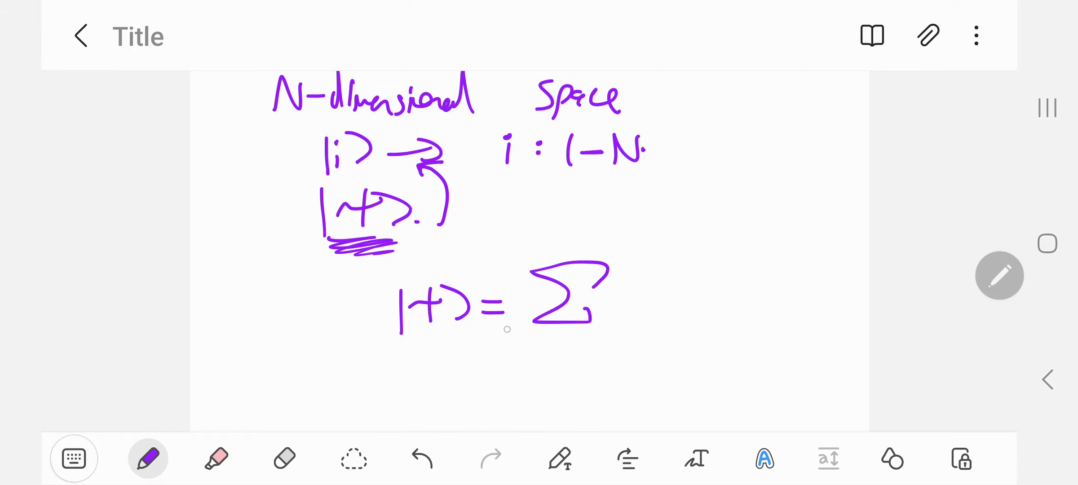
{"action": "left_click_drag", "start_coordinate": [476, 364], "coordinate": [509, 341]}
{"action": "mouse_move", "coordinate": [360, 371]}
{"action": "left_mouse_down"}
{"action": "mouse_move", "coordinate": [353, 398]}
{"action": "mouse_move", "coordinate": [370, 390]}
{"action": "left_mouse_up"}
{"action": "mouse_move", "coordinate": [388, 369]}
{"action": "left_mouse_down"}
{"action": "mouse_move", "coordinate": [380, 402]}
{"action": "mouse_move", "coordinate": [411, 376]}
{"action": "mouse_move", "coordinate": [427, 383]}
{"action": "mouse_move", "coordinate": [389, 411]}
{"action": "mouse_move", "coordinate": [407, 417]}
{"action": "left_mouse_up"}
{"action": "mouse_move", "coordinate": [409, 399]}
{"action": "left_mouse_down"}
{"action": "mouse_move", "coordinate": [430, 409]}
{"action": "mouse_move", "coordinate": [443, 396]}
{"action": "left_mouse_up"}
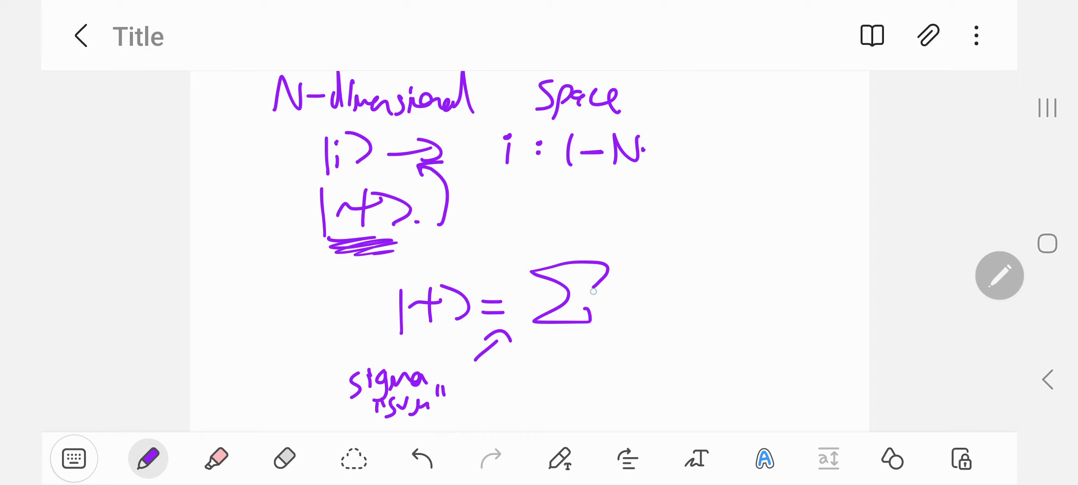
Add limits i and N to the sigma, followed by a_i|i⟩.
{"action": "left_click_drag", "start_coordinate": [562, 343], "coordinate": [561, 365]}
{"action": "left_click", "coordinate": [560, 333]}
{"action": "left_click_drag", "start_coordinate": [558, 251], "coordinate": [578, 230]}
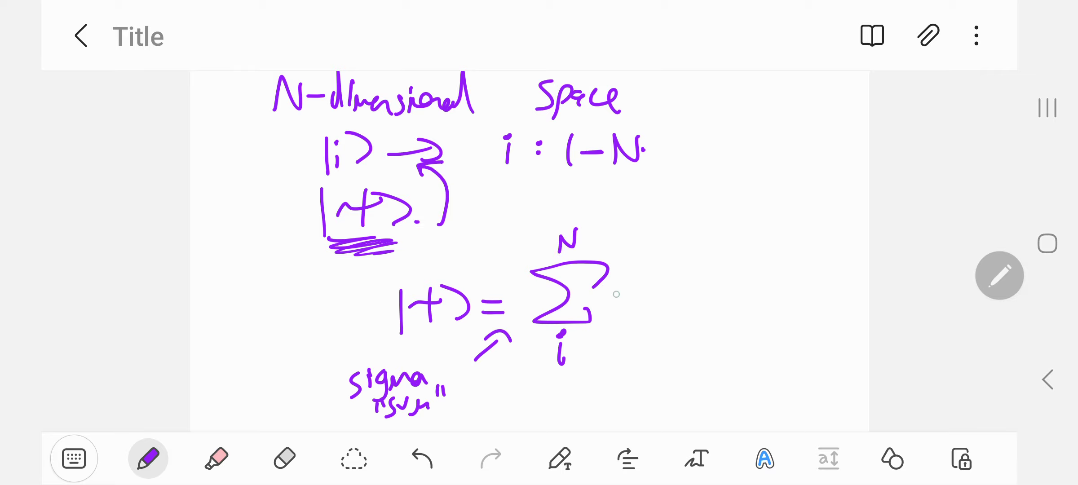
{"action": "mouse_move", "coordinate": [657, 287]}
{"action": "left_mouse_down"}
{"action": "mouse_move", "coordinate": [654, 308]}
{"action": "mouse_move", "coordinate": [669, 323]}
{"action": "left_mouse_up"}
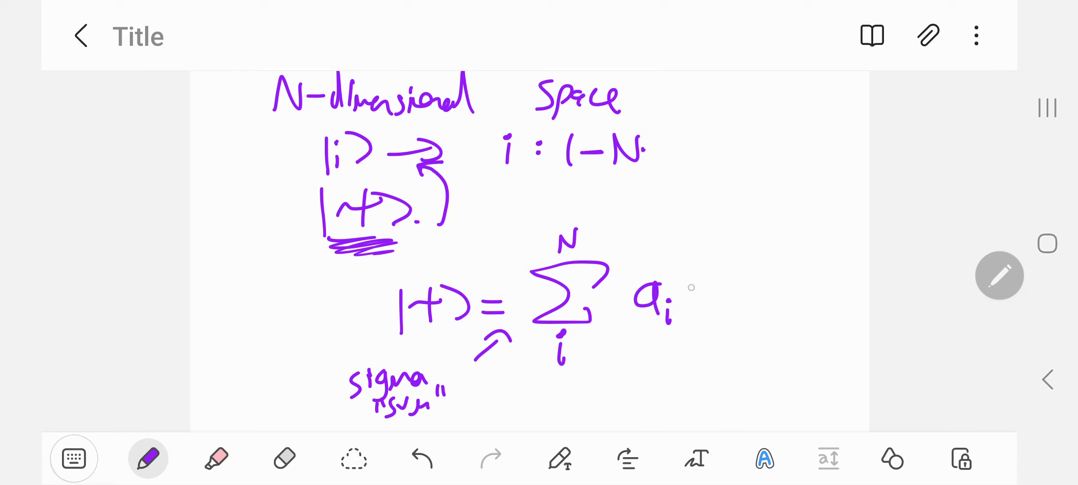
{"action": "left_click_drag", "start_coordinate": [694, 270], "coordinate": [691, 315]}
{"action": "left_click_drag", "start_coordinate": [707, 293], "coordinate": [713, 312]}
{"action": "left_click_drag", "start_coordinate": [722, 272], "coordinate": [724, 314]}
Arrow a_i to the label 'complex numbers (components)'.
{"action": "mouse_move", "coordinate": [633, 337]}
{"action": "left_mouse_down"}
{"action": "mouse_move", "coordinate": [658, 329]}
{"action": "mouse_move", "coordinate": [662, 361]}
{"action": "mouse_move", "coordinate": [634, 389]}
{"action": "mouse_move", "coordinate": [669, 381]}
{"action": "left_mouse_up"}
{"action": "mouse_move", "coordinate": [671, 364]}
{"action": "left_mouse_down"}
{"action": "mouse_move", "coordinate": [692, 389]}
{"action": "mouse_move", "coordinate": [712, 381]}
{"action": "left_mouse_up"}
{"action": "mouse_move", "coordinate": [729, 359]}
{"action": "left_mouse_down"}
{"action": "mouse_move", "coordinate": [719, 379]}
{"action": "mouse_move", "coordinate": [800, 374]}
{"action": "mouse_move", "coordinate": [814, 360]}
{"action": "left_mouse_up"}
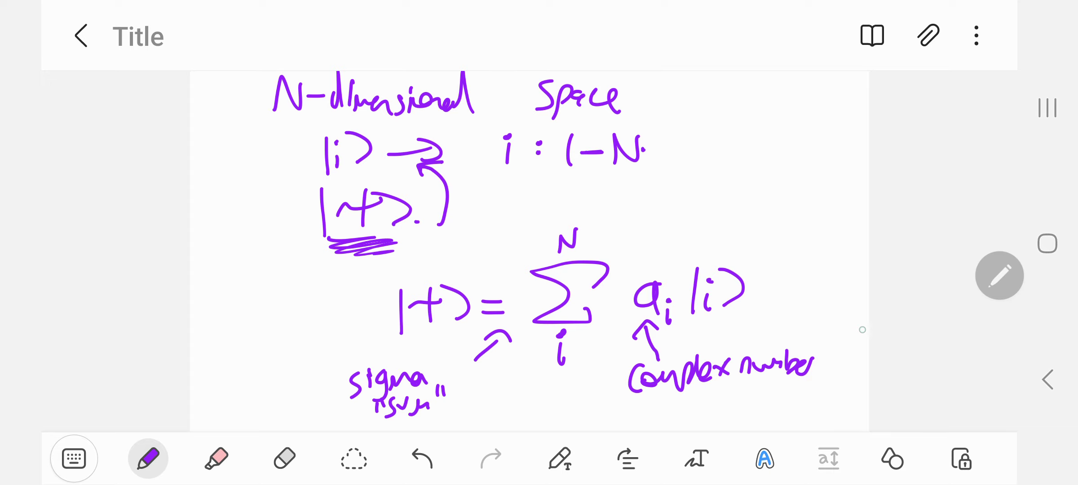
{"action": "left_click_drag", "start_coordinate": [822, 352], "coordinate": [827, 379]}
{"action": "scroll", "coordinate": [539, 253], "scroll_direction": "down", "scroll_amount": 3}
{"action": "mouse_move", "coordinate": [620, 300]}
{"action": "left_mouse_down"}
{"action": "mouse_move", "coordinate": [609, 336]}
{"action": "mouse_move", "coordinate": [623, 333]}
{"action": "left_mouse_up"}
{"action": "left_click_drag", "start_coordinate": [643, 308], "coordinate": [755, 320]}
{"action": "left_click_drag", "start_coordinate": [761, 288], "coordinate": [754, 334]}
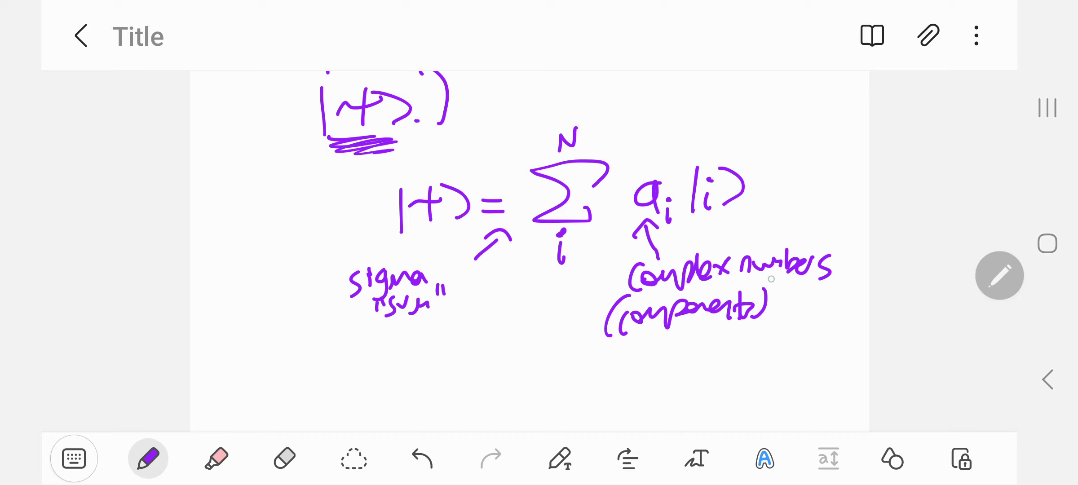
{"action": "scroll", "coordinate": [540, 253], "scroll_direction": "down", "scroll_amount": 2}
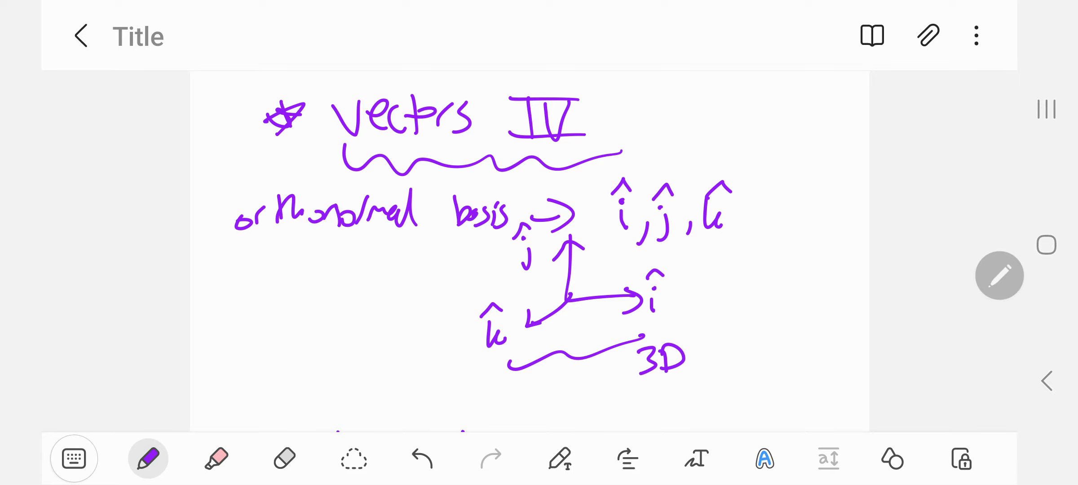
{"action": "scroll", "coordinate": [539, 252], "scroll_direction": "down", "scroll_amount": 4}
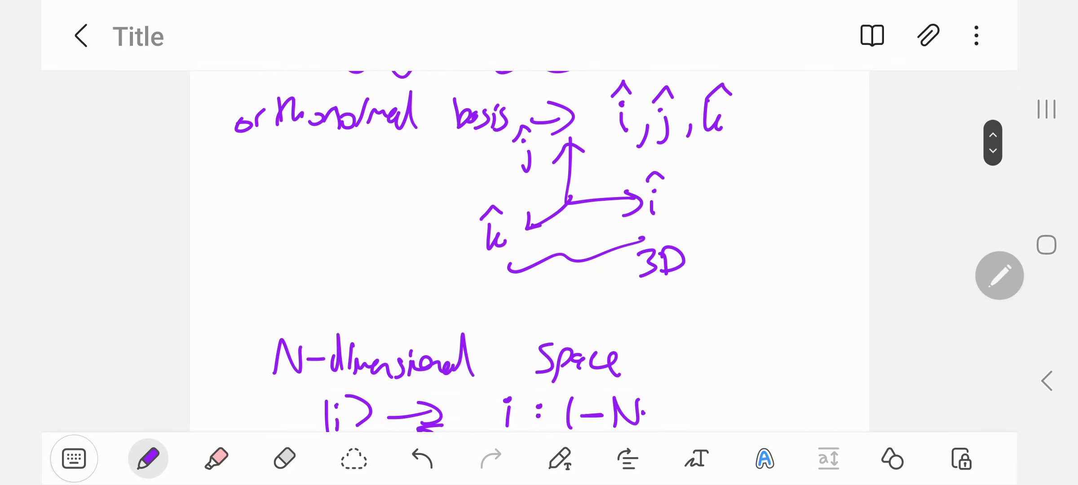
{"action": "scroll", "coordinate": [539, 252], "scroll_direction": "down", "scroll_amount": 6}
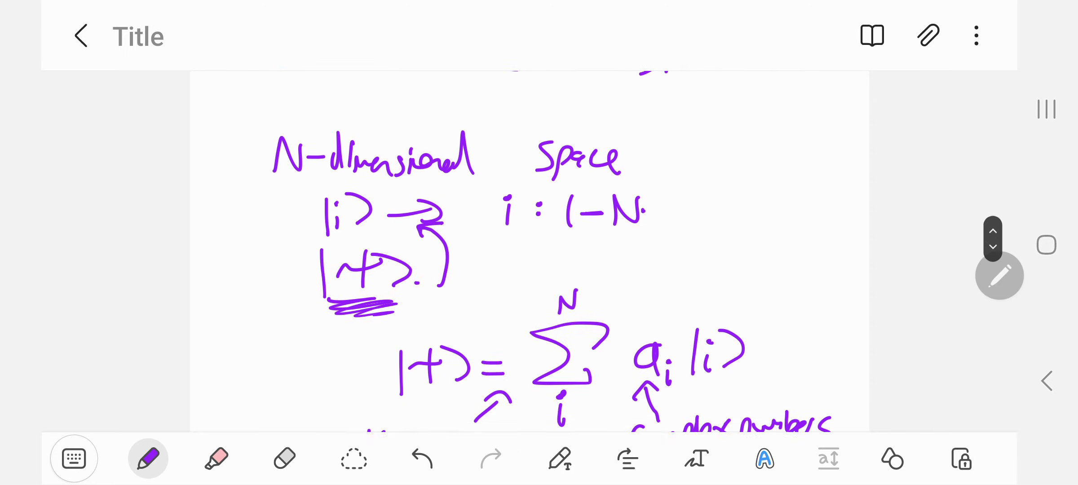
{"action": "scroll", "coordinate": [540, 253], "scroll_direction": "down", "scroll_amount": 3}
{"action": "left_click_drag", "start_coordinate": [370, 396], "coordinate": [588, 389]}
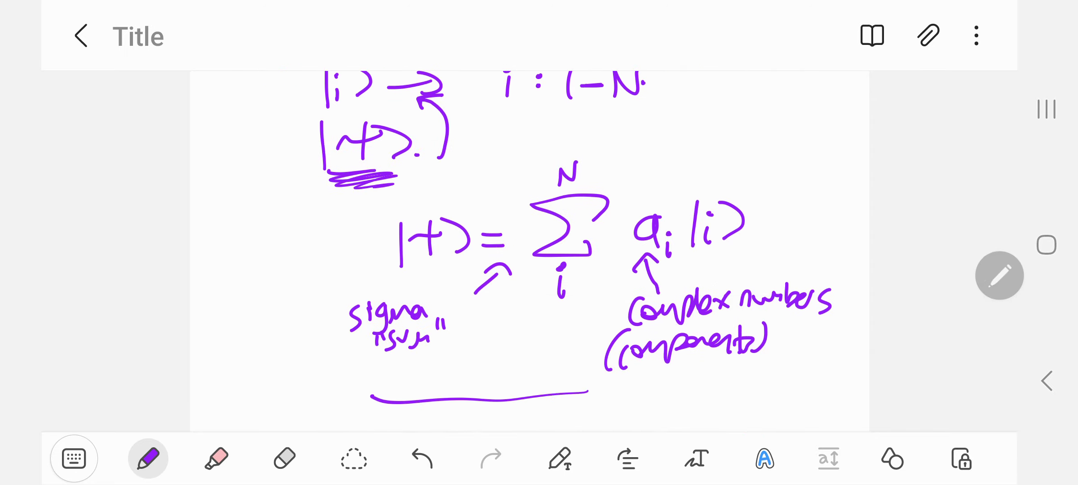
{"action": "scroll", "coordinate": [539, 253], "scroll_direction": "down", "scroll_amount": 3}
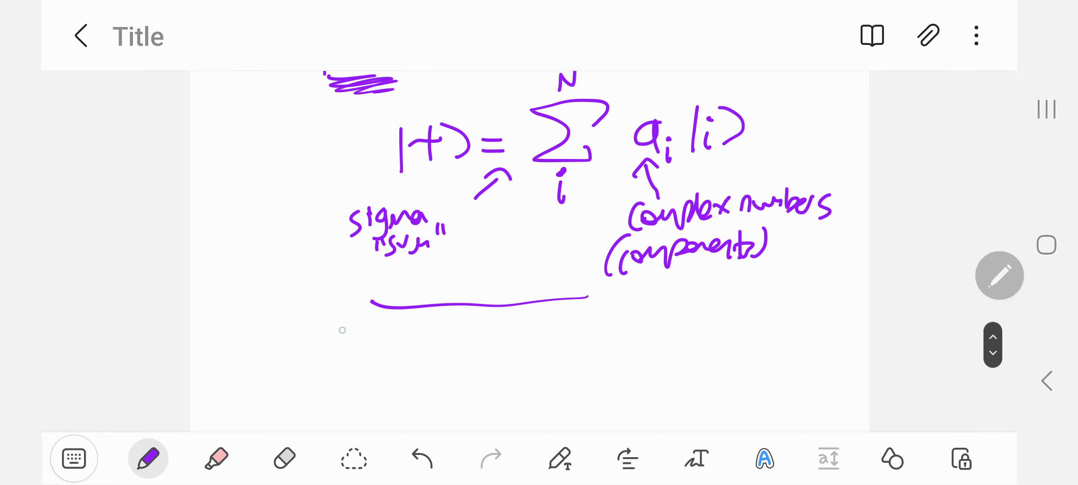
Write the bra ⟨j| and ⟨j|ψ⟩ below, erasing a small stray arrow.
{"action": "left_click_drag", "start_coordinate": [354, 314], "coordinate": [344, 371]}
{"action": "left_click", "coordinate": [357, 333]}
{"action": "left_click_drag", "start_coordinate": [375, 312], "coordinate": [376, 364]}
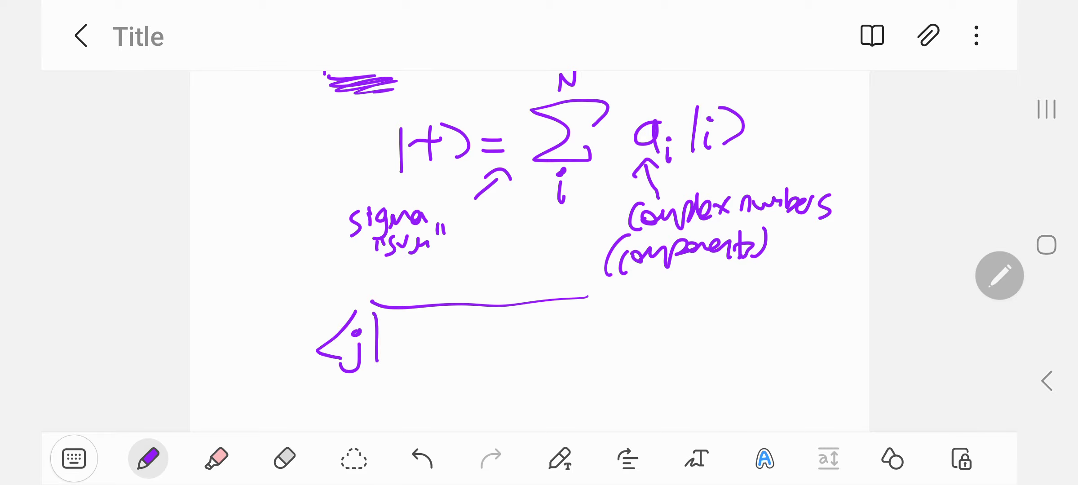
{"action": "scroll", "coordinate": [540, 253], "scroll_direction": "down", "scroll_amount": 2}
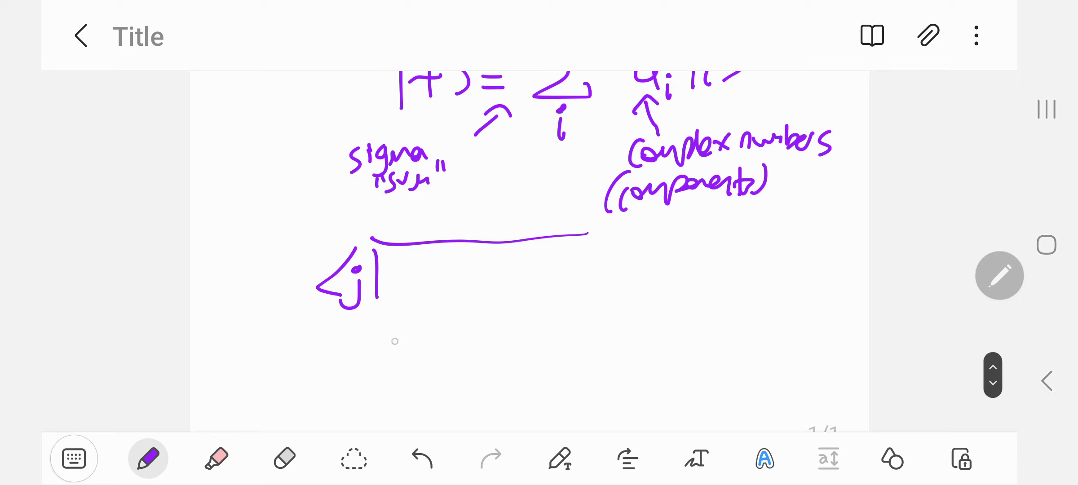
{"action": "left_click_drag", "start_coordinate": [367, 342], "coordinate": [375, 396]}
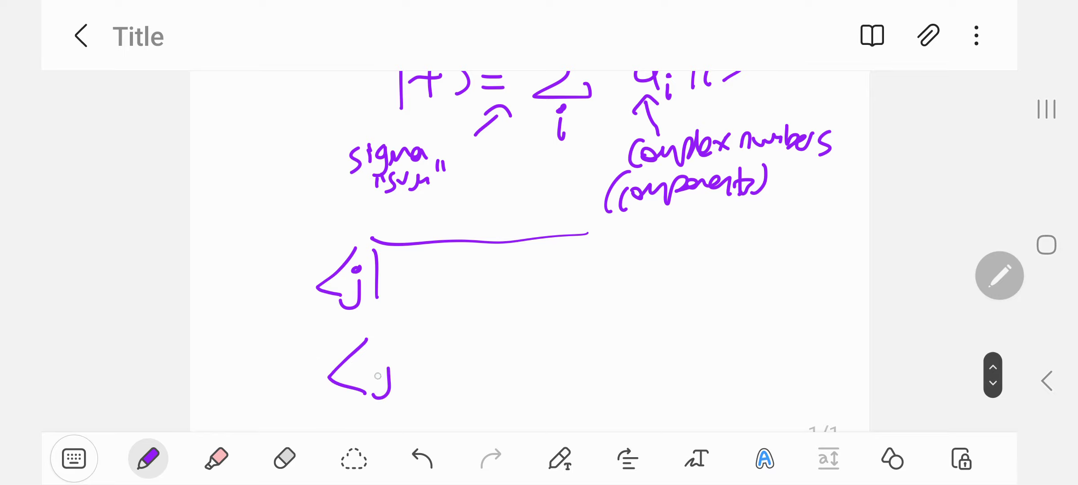
{"action": "left_click", "coordinate": [380, 359]}
{"action": "mouse_move", "coordinate": [411, 345]}
{"action": "left_mouse_down"}
{"action": "mouse_move", "coordinate": [412, 396]}
{"action": "mouse_move", "coordinate": [450, 369]}
{"action": "left_mouse_up"}
{"action": "mouse_move", "coordinate": [441, 349]}
{"action": "left_mouse_down"}
{"action": "mouse_move", "coordinate": [441, 392]}
{"action": "mouse_move", "coordinate": [472, 389]}
{"action": "left_mouse_up"}
{"action": "left_click_drag", "start_coordinate": [399, 297], "coordinate": [400, 328]}
{"action": "left_click_drag", "start_coordinate": [392, 318], "coordinate": [409, 317]}
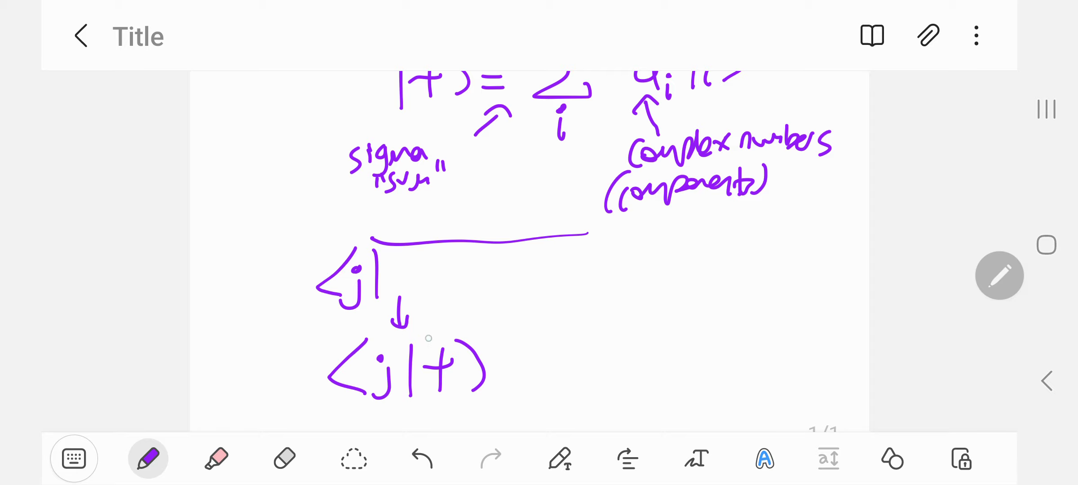
{"action": "mouse_move", "coordinate": [401, 291]}
{"action": "left_mouse_down"}
{"action": "mouse_move", "coordinate": [407, 335]}
{"action": "mouse_move", "coordinate": [418, 322]}
{"action": "left_mouse_up"}
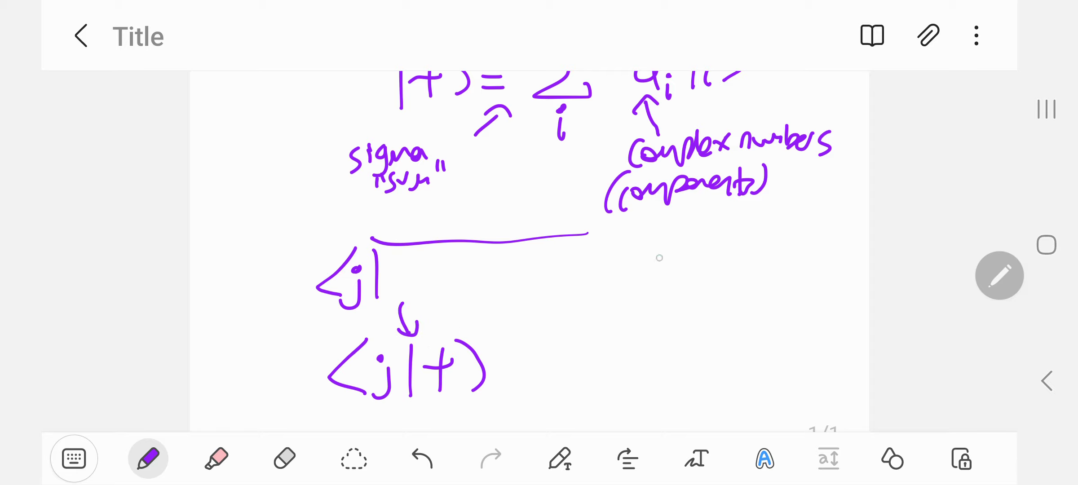
Apply ⟨j| to |ψ⟩ beside the first bra and erase a stray curved arrow.
{"action": "left_click_drag", "start_coordinate": [463, 255], "coordinate": [463, 288]}
{"action": "mouse_move", "coordinate": [461, 268]}
{"action": "left_mouse_down"}
{"action": "mouse_move", "coordinate": [464, 297]}
{"action": "mouse_move", "coordinate": [476, 292]}
{"action": "left_mouse_up"}
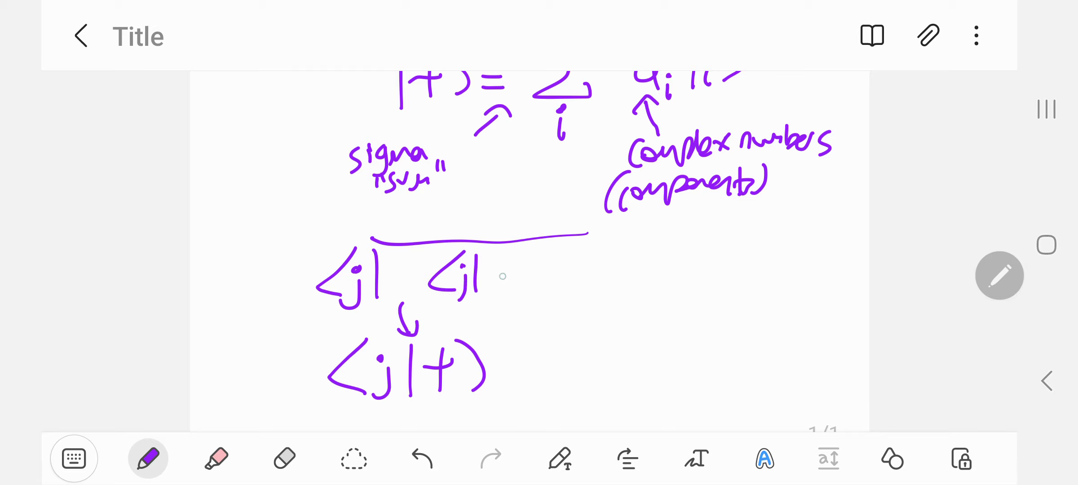
{"action": "left_click_drag", "start_coordinate": [504, 258], "coordinate": [504, 297]}
{"action": "mouse_move", "coordinate": [509, 271]}
{"action": "left_mouse_down"}
{"action": "mouse_move", "coordinate": [539, 279]}
{"action": "mouse_move", "coordinate": [544, 291]}
{"action": "mouse_move", "coordinate": [472, 322]}
{"action": "mouse_move", "coordinate": [482, 319]}
{"action": "left_mouse_up"}
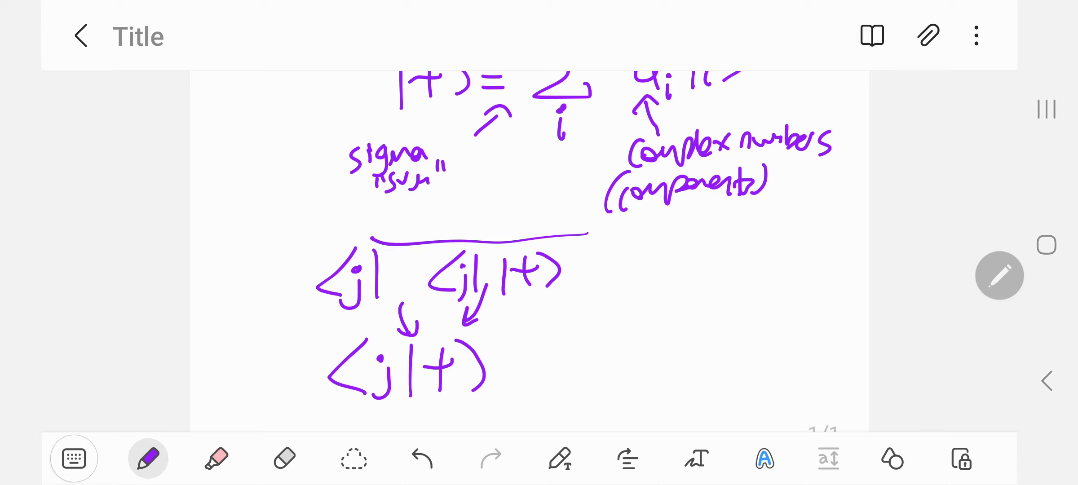
{"action": "left_click_drag", "start_coordinate": [404, 304], "coordinate": [414, 335]}
Complete the line as '= Σ from i to N of a_i⟨j|i⟩'.
{"action": "mouse_move", "coordinate": [504, 349]}
{"action": "left_mouse_down"}
{"action": "mouse_move", "coordinate": [531, 350]}
{"action": "mouse_move", "coordinate": [532, 362]}
{"action": "left_mouse_up"}
{"action": "left_click_drag", "start_coordinate": [615, 319], "coordinate": [556, 350]}
{"action": "left_click_drag", "start_coordinate": [556, 353], "coordinate": [609, 383]}
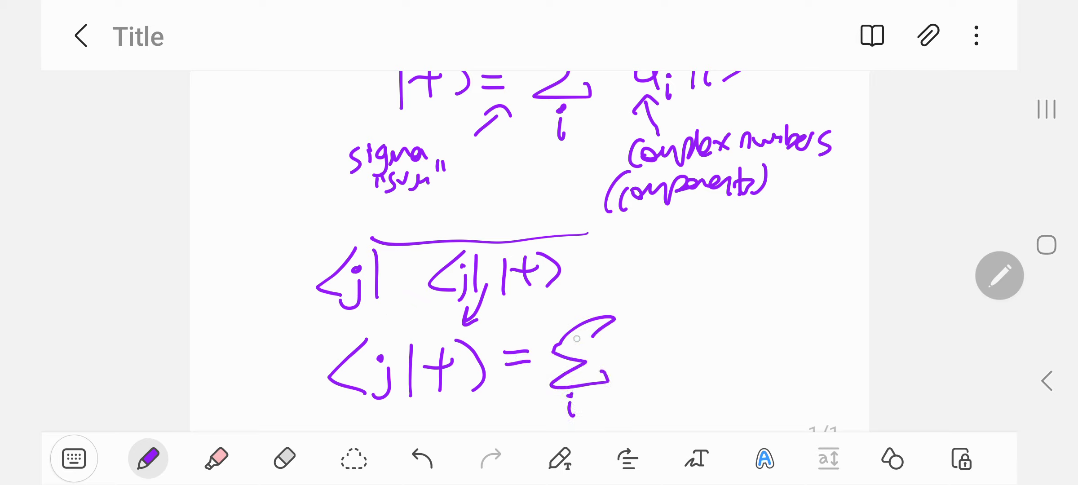
{"action": "left_click_drag", "start_coordinate": [569, 307], "coordinate": [589, 299]}
{"action": "mouse_move", "coordinate": [638, 336]}
{"action": "left_mouse_down"}
{"action": "mouse_move", "coordinate": [642, 362]}
{"action": "mouse_move", "coordinate": [660, 379]}
{"action": "left_mouse_up"}
{"action": "left_click_drag", "start_coordinate": [661, 349], "coordinate": [661, 352]}
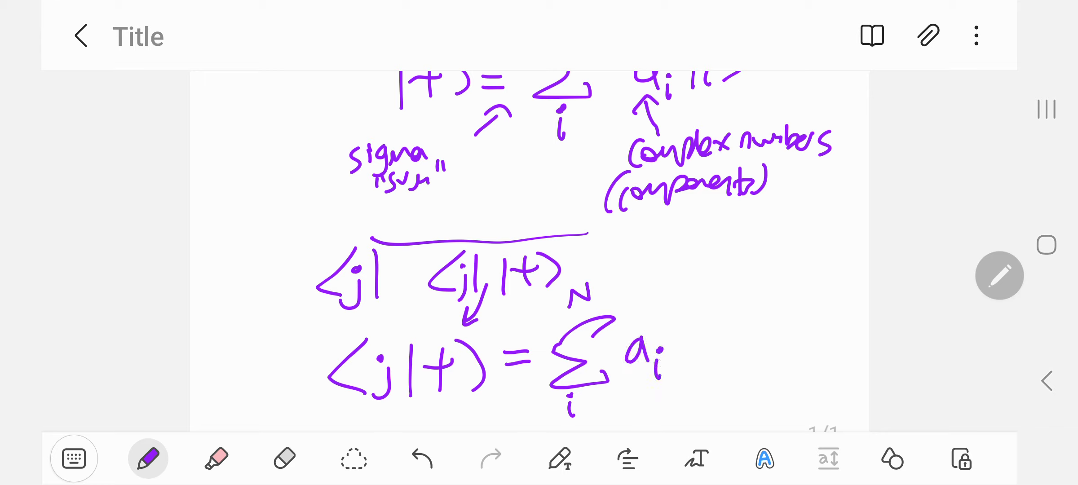
{"action": "mouse_move", "coordinate": [728, 319]}
{"action": "left_mouse_down"}
{"action": "mouse_move", "coordinate": [704, 345]}
{"action": "mouse_move", "coordinate": [716, 361]}
{"action": "left_mouse_up"}
{"action": "left_click_drag", "start_coordinate": [729, 347], "coordinate": [721, 380]}
{"action": "left_click_drag", "start_coordinate": [747, 322], "coordinate": [747, 365]}
{"action": "left_click_drag", "start_coordinate": [758, 345], "coordinate": [760, 362]}
{"action": "left_click_drag", "start_coordinate": [766, 321], "coordinate": [768, 365]}
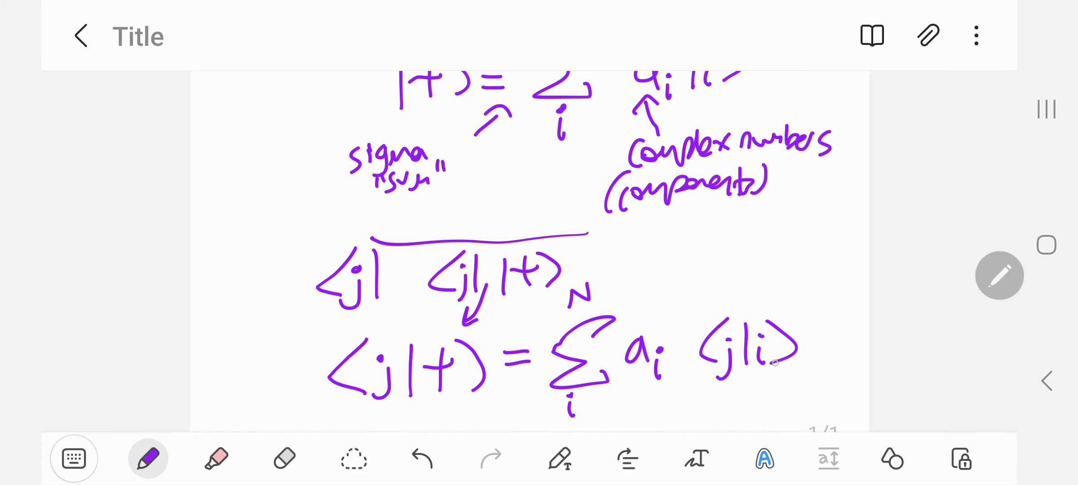
{"action": "scroll", "coordinate": [539, 253], "scroll_direction": "down", "scroll_amount": 3}
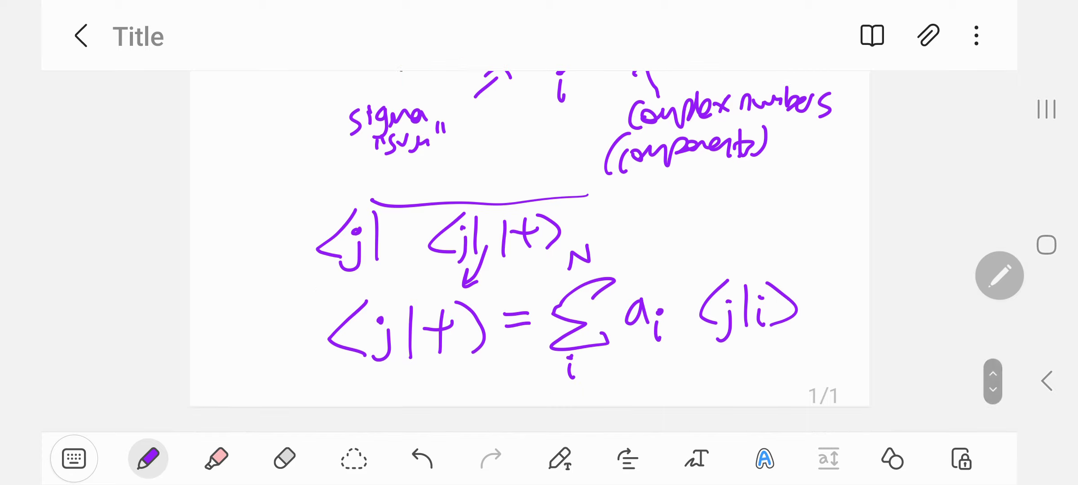
{"action": "scroll", "coordinate": [539, 254], "scroll_direction": "down", "scroll_amount": 5}
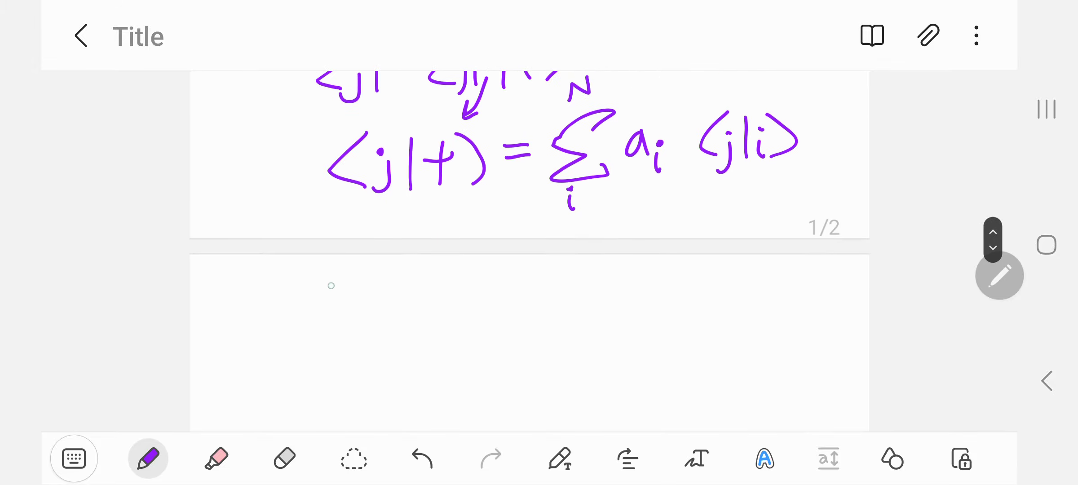
On page 2, write ⟨j|i⟩ = 0 with the condition i≠j.
{"action": "left_click_drag", "start_coordinate": [338, 283], "coordinate": [318, 335]}
{"action": "left_click_drag", "start_coordinate": [332, 302], "coordinate": [325, 344]}
{"action": "mouse_move", "coordinate": [356, 287]}
{"action": "left_mouse_down"}
{"action": "mouse_move", "coordinate": [356, 327]}
{"action": "mouse_move", "coordinate": [376, 329]}
{"action": "left_mouse_up"}
{"action": "mouse_move", "coordinate": [385, 287]}
{"action": "left_mouse_down"}
{"action": "mouse_move", "coordinate": [391, 327]}
{"action": "mouse_move", "coordinate": [442, 310]}
{"action": "left_mouse_up"}
{"action": "mouse_move", "coordinate": [416, 320]}
{"action": "left_mouse_down"}
{"action": "mouse_move", "coordinate": [441, 320]}
{"action": "mouse_move", "coordinate": [460, 297]}
{"action": "left_mouse_up"}
{"action": "left_click_drag", "start_coordinate": [417, 341], "coordinate": [408, 385]}
{"action": "mouse_move", "coordinate": [424, 364]}
{"action": "left_mouse_down"}
{"action": "mouse_move", "coordinate": [424, 376]}
{"action": "mouse_move", "coordinate": [462, 370]}
{"action": "left_mouse_up"}
{"action": "mouse_move", "coordinate": [459, 344]}
{"action": "left_mouse_down"}
{"action": "mouse_move", "coordinate": [445, 379]}
{"action": "mouse_move", "coordinate": [484, 383]}
{"action": "left_mouse_up"}
Add '& ⟨j|i⟩ = 1' with the condition i=j to the right.
{"action": "mouse_move", "coordinate": [582, 297]}
{"action": "left_mouse_down"}
{"action": "mouse_move", "coordinate": [590, 332]}
{"action": "mouse_move", "coordinate": [562, 332]}
{"action": "left_mouse_up"}
{"action": "mouse_move", "coordinate": [651, 294]}
{"action": "left_mouse_down"}
{"action": "mouse_move", "coordinate": [649, 330]}
{"action": "mouse_move", "coordinate": [634, 342]}
{"action": "left_mouse_up"}
{"action": "mouse_move", "coordinate": [667, 292]}
{"action": "left_mouse_down"}
{"action": "mouse_move", "coordinate": [666, 331]}
{"action": "mouse_move", "coordinate": [688, 330]}
{"action": "left_mouse_up"}
{"action": "mouse_move", "coordinate": [714, 310]}
{"action": "left_mouse_down"}
{"action": "mouse_move", "coordinate": [733, 310]}
{"action": "mouse_move", "coordinate": [733, 321]}
{"action": "left_mouse_up"}
{"action": "left_click_drag", "start_coordinate": [745, 298], "coordinate": [745, 334]}
{"action": "mouse_move", "coordinate": [691, 350]}
{"action": "left_mouse_down"}
{"action": "mouse_move", "coordinate": [680, 386]}
{"action": "mouse_move", "coordinate": [734, 367]}
{"action": "left_mouse_up"}
{"action": "left_click_drag", "start_coordinate": [744, 357], "coordinate": [743, 384]}
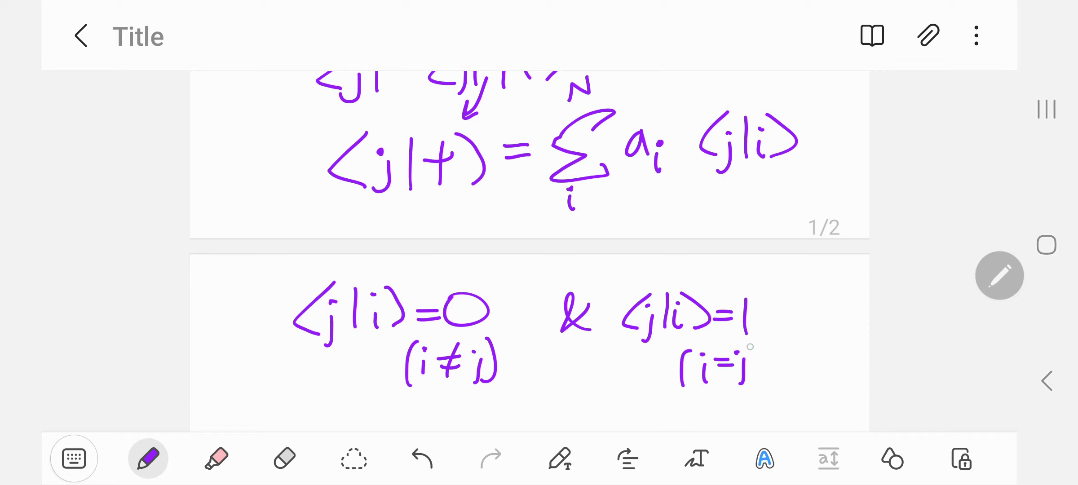
{"action": "left_click_drag", "start_coordinate": [747, 344], "coordinate": [751, 386]}
{"action": "scroll", "coordinate": [530, 295], "scroll_direction": "down", "scroll_amount": 3}
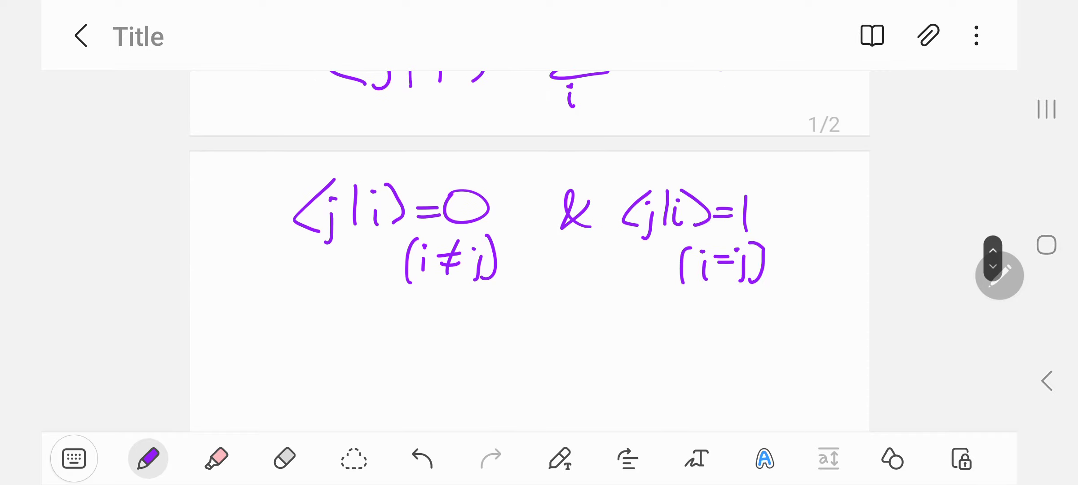
Draw a hooked arrow to '⟨j|ψ⟩ = a_j' and a brace under (i=j).
{"action": "left_click_drag", "start_coordinate": [395, 305], "coordinate": [396, 346]}
{"action": "mouse_move", "coordinate": [396, 345]}
{"action": "left_mouse_down"}
{"action": "mouse_move", "coordinate": [442, 346]}
{"action": "mouse_move", "coordinate": [425, 361]}
{"action": "left_mouse_up"}
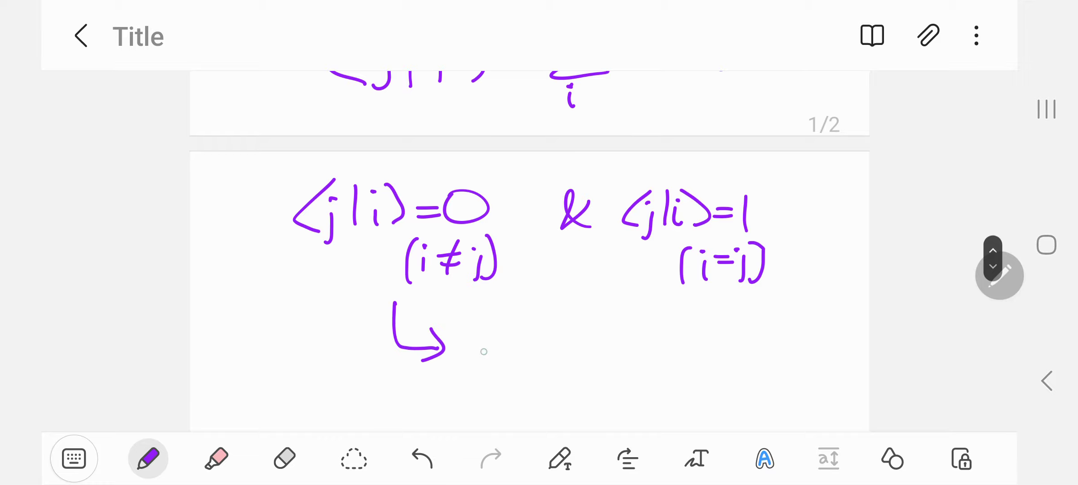
{"action": "mouse_move", "coordinate": [502, 316]}
{"action": "left_mouse_down"}
{"action": "mouse_move", "coordinate": [474, 351]}
{"action": "mouse_move", "coordinate": [516, 362]}
{"action": "left_mouse_up"}
{"action": "mouse_move", "coordinate": [531, 341]}
{"action": "left_mouse_down"}
{"action": "mouse_move", "coordinate": [562, 341]}
{"action": "mouse_move", "coordinate": [570, 357]}
{"action": "mouse_move", "coordinate": [615, 342]}
{"action": "left_mouse_up"}
{"action": "mouse_move", "coordinate": [643, 331]}
{"action": "left_mouse_down"}
{"action": "mouse_move", "coordinate": [632, 345]}
{"action": "mouse_move", "coordinate": [646, 351]}
{"action": "left_mouse_up"}
{"action": "left_click_drag", "start_coordinate": [659, 336], "coordinate": [654, 370]}
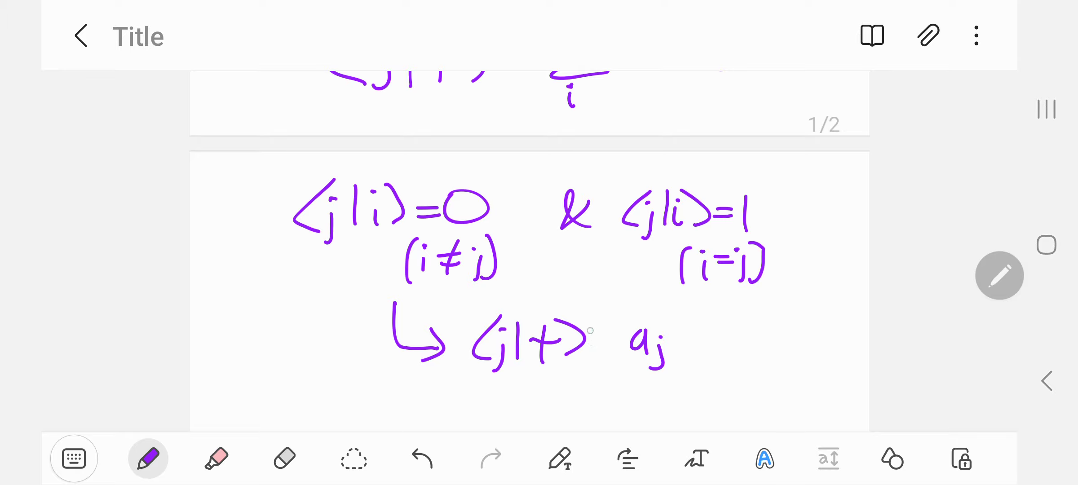
{"action": "left_click_drag", "start_coordinate": [597, 341], "coordinate": [617, 340]}
{"action": "left_click_drag", "start_coordinate": [594, 355], "coordinate": [615, 355]}
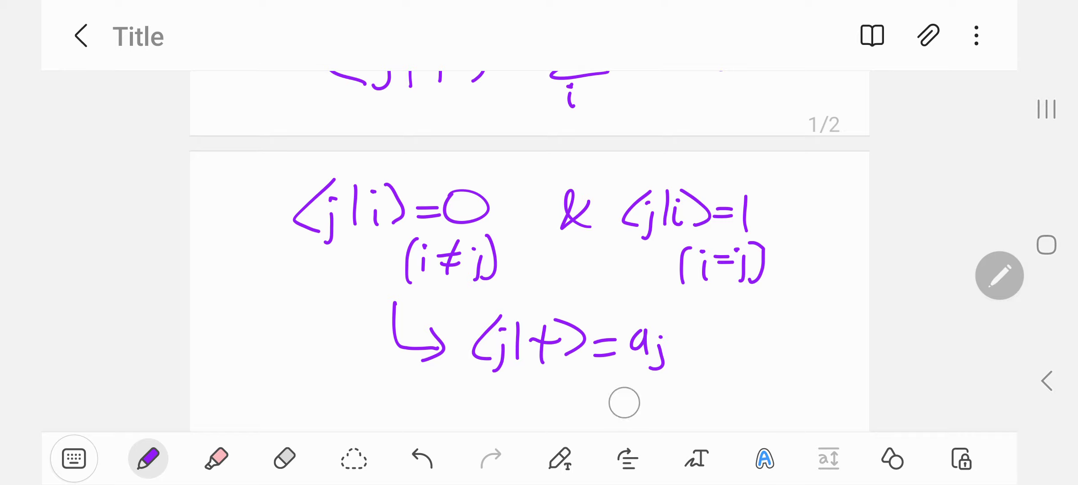
{"action": "left_click_drag", "start_coordinate": [631, 286], "coordinate": [772, 302]}
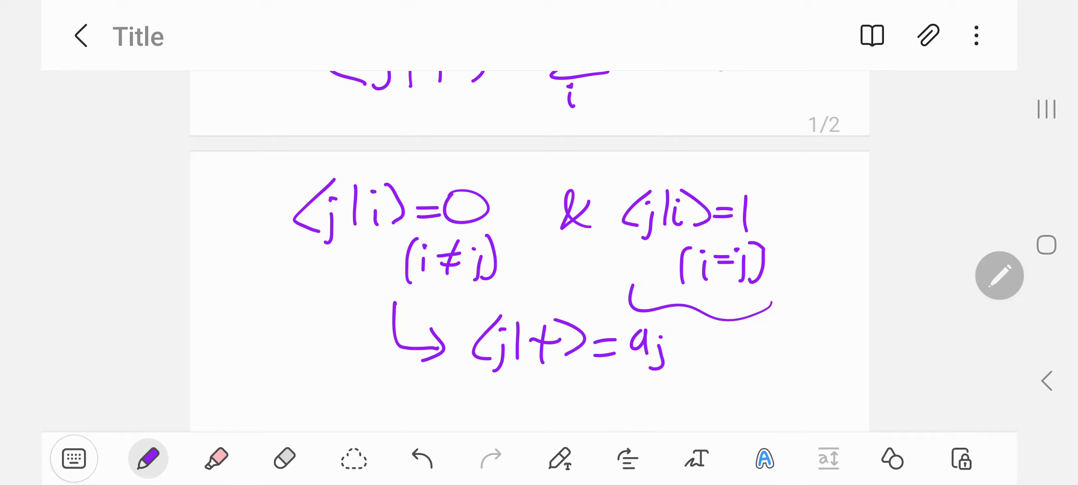
{"action": "scroll", "coordinate": [539, 252], "scroll_direction": "down", "scroll_amount": 1}
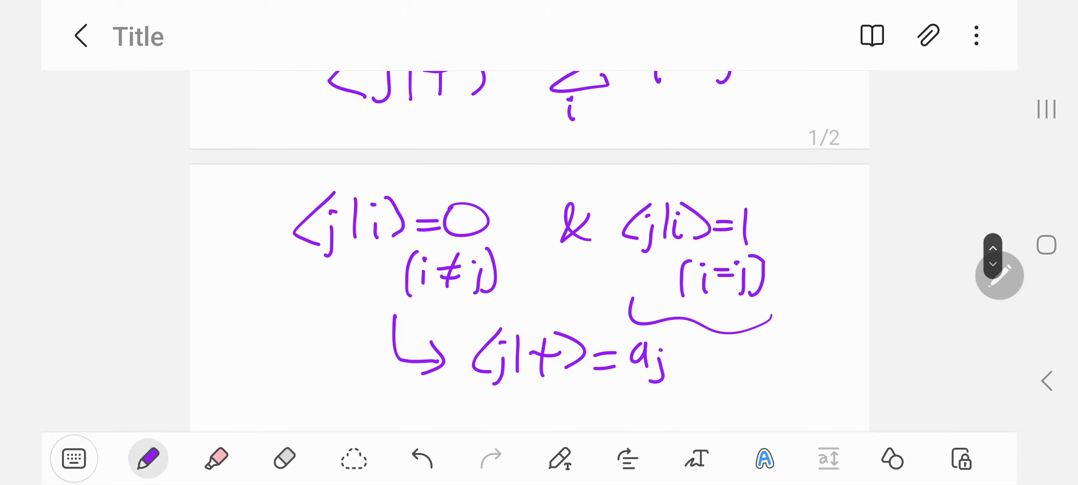
{"action": "scroll", "coordinate": [539, 253], "scroll_direction": "up", "scroll_amount": 5}
{"action": "left_click_drag", "start_coordinate": [692, 288], "coordinate": [779, 288]}
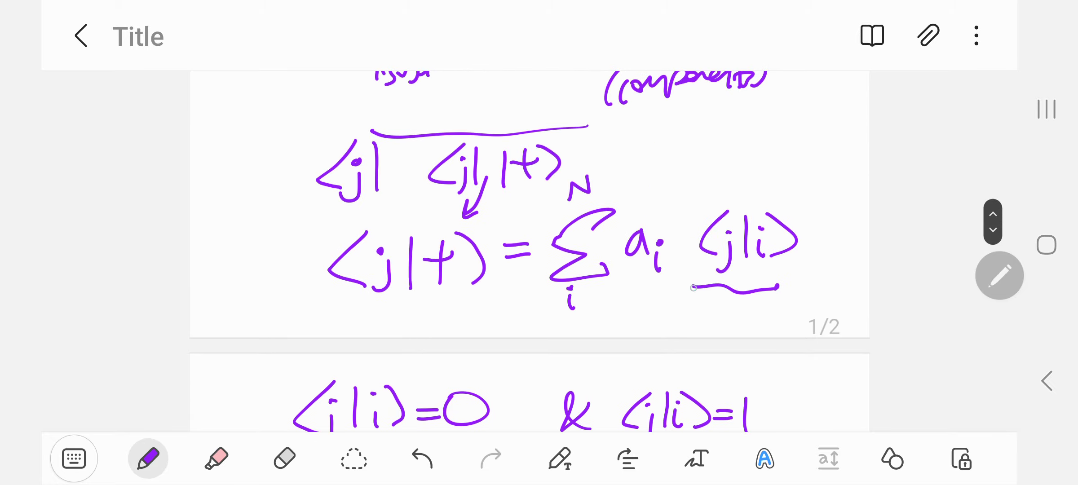
{"action": "key", "text": "ctrl+z"}
{"action": "scroll", "coordinate": [540, 253], "scroll_direction": "down", "scroll_amount": 5}
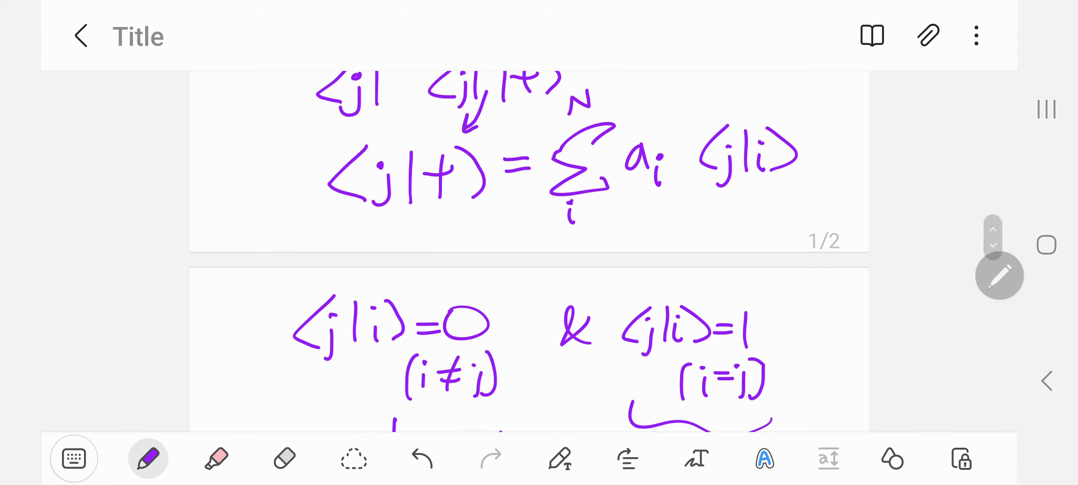
{"action": "scroll", "coordinate": [539, 253], "scroll_direction": "up", "scroll_amount": 3}
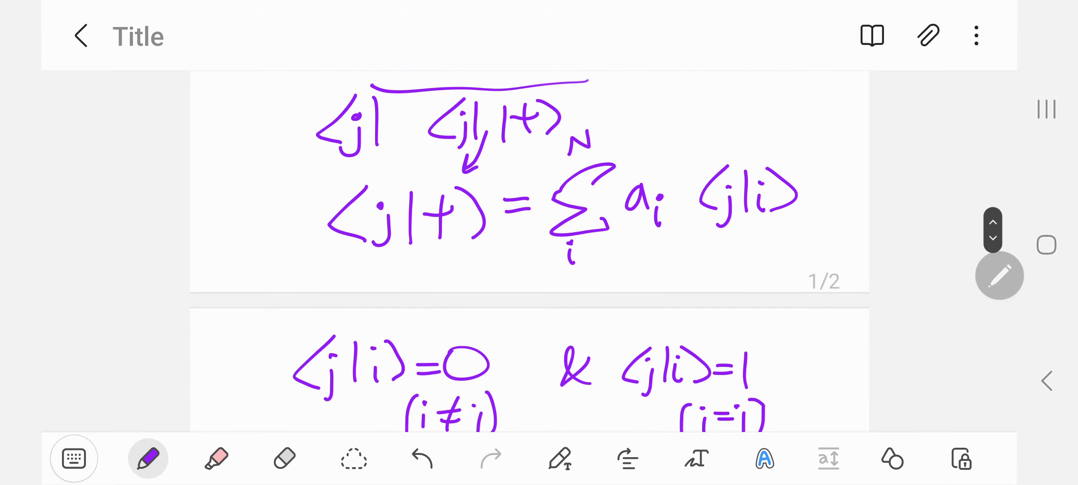
{"action": "scroll", "coordinate": [539, 253], "scroll_direction": "down", "scroll_amount": 1}
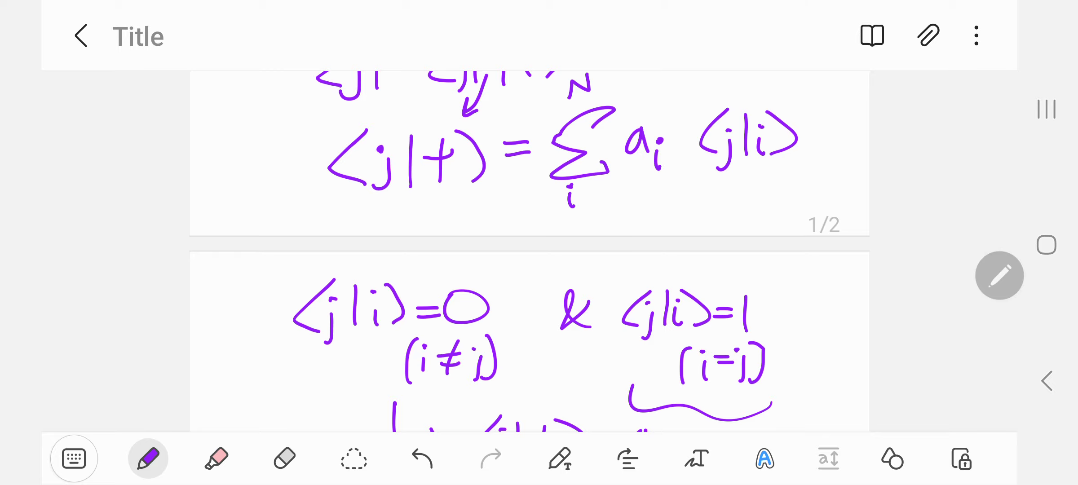
{"action": "scroll", "coordinate": [539, 253], "scroll_direction": "down", "scroll_amount": 5}
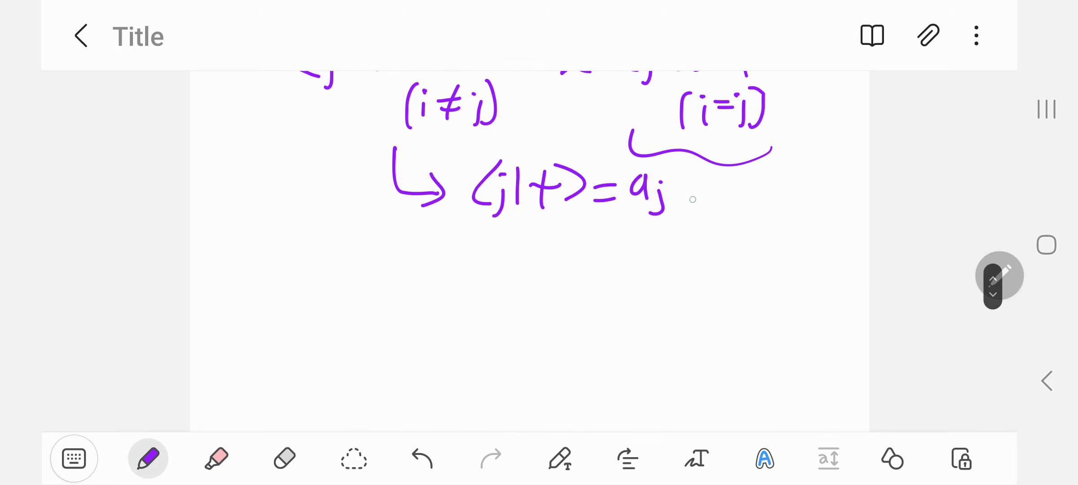
Annotate a_j with an arrow to a double-underlined '⟨j|i⟩ = 1'.
{"action": "mouse_move", "coordinate": [665, 262]}
{"action": "left_mouse_down"}
{"action": "mouse_move", "coordinate": [665, 225]}
{"action": "mouse_move", "coordinate": [713, 278]}
{"action": "left_mouse_up"}
{"action": "mouse_move", "coordinate": [738, 261]}
{"action": "left_mouse_down"}
{"action": "mouse_move", "coordinate": [732, 299]}
{"action": "mouse_move", "coordinate": [775, 286]}
{"action": "left_mouse_up"}
{"action": "mouse_move", "coordinate": [779, 252]}
{"action": "left_mouse_down"}
{"action": "mouse_move", "coordinate": [783, 281]}
{"action": "mouse_move", "coordinate": [835, 277]}
{"action": "left_mouse_up"}
{"action": "left_click_drag", "start_coordinate": [731, 299], "coordinate": [838, 300]}
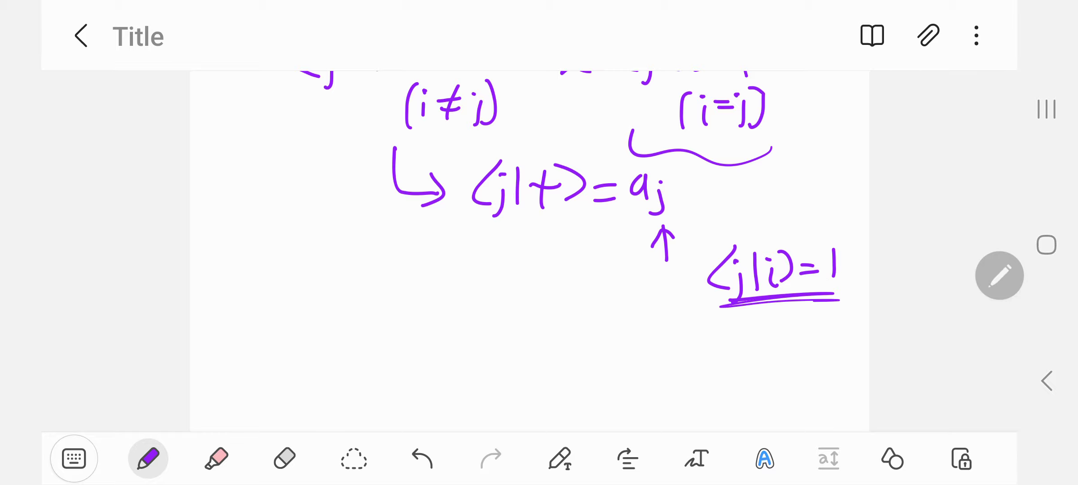
Start a new line '→ |ψ⟩ = Σ' with index i and upper limit N.
{"action": "mouse_move", "coordinate": [254, 334]}
{"action": "left_mouse_down"}
{"action": "mouse_move", "coordinate": [335, 335]}
{"action": "mouse_move", "coordinate": [338, 356]}
{"action": "left_mouse_up"}
{"action": "mouse_move", "coordinate": [357, 319]}
{"action": "left_mouse_down"}
{"action": "mouse_move", "coordinate": [357, 367]}
{"action": "mouse_move", "coordinate": [411, 335]}
{"action": "mouse_move", "coordinate": [354, 367]}
{"action": "left_mouse_up"}
{"action": "left_click_drag", "start_coordinate": [324, 299], "coordinate": [322, 354]}
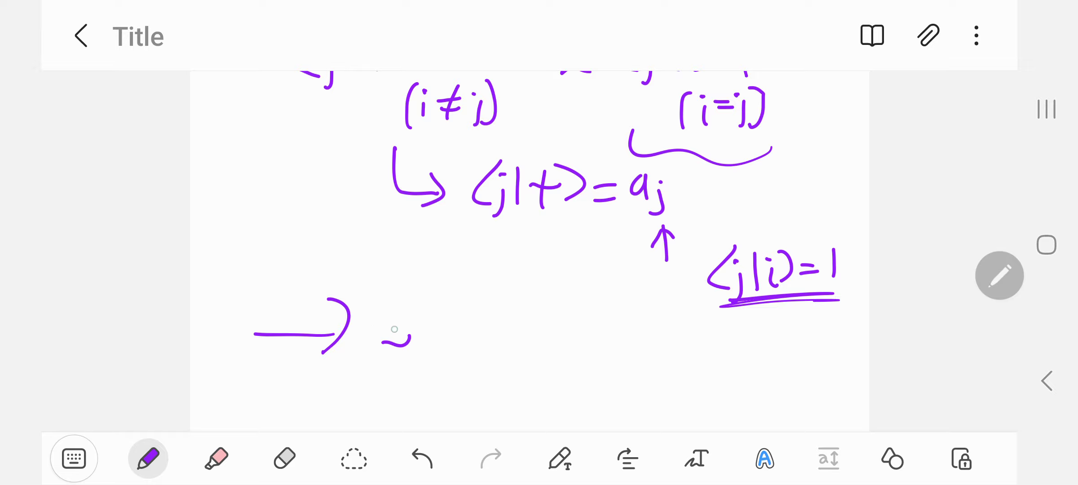
{"action": "left_click_drag", "start_coordinate": [378, 322], "coordinate": [379, 372]}
{"action": "mouse_move", "coordinate": [392, 326]}
{"action": "left_mouse_down"}
{"action": "mouse_move", "coordinate": [399, 362]}
{"action": "mouse_move", "coordinate": [436, 362]}
{"action": "mouse_move", "coordinate": [476, 342]}
{"action": "left_mouse_up"}
{"action": "left_click_drag", "start_coordinate": [460, 352], "coordinate": [476, 349]}
{"action": "left_click_drag", "start_coordinate": [559, 303], "coordinate": [567, 361]}
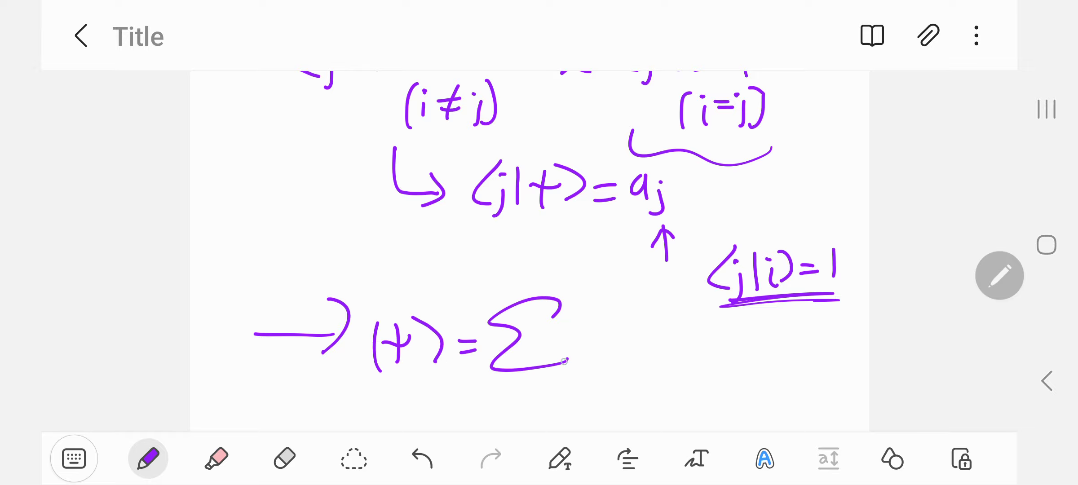
{"action": "left_click_drag", "start_coordinate": [519, 392], "coordinate": [515, 409]}
{"action": "left_click_drag", "start_coordinate": [504, 287], "coordinate": [530, 275]}
Underline ⟨j|ψ⟩ in the result line and append '= a_i'.
{"action": "left_click_drag", "start_coordinate": [472, 221], "coordinate": [608, 209]}
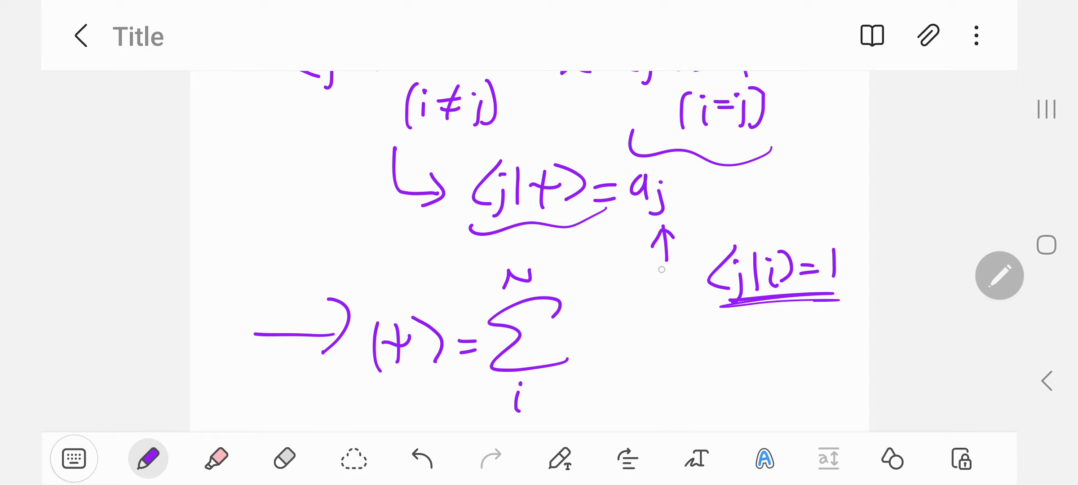
{"action": "left_click_drag", "start_coordinate": [687, 188], "coordinate": [710, 185]}
{"action": "left_click_drag", "start_coordinate": [687, 192], "coordinate": [741, 200]}
{"action": "left_click_drag", "start_coordinate": [746, 196], "coordinate": [749, 211]}
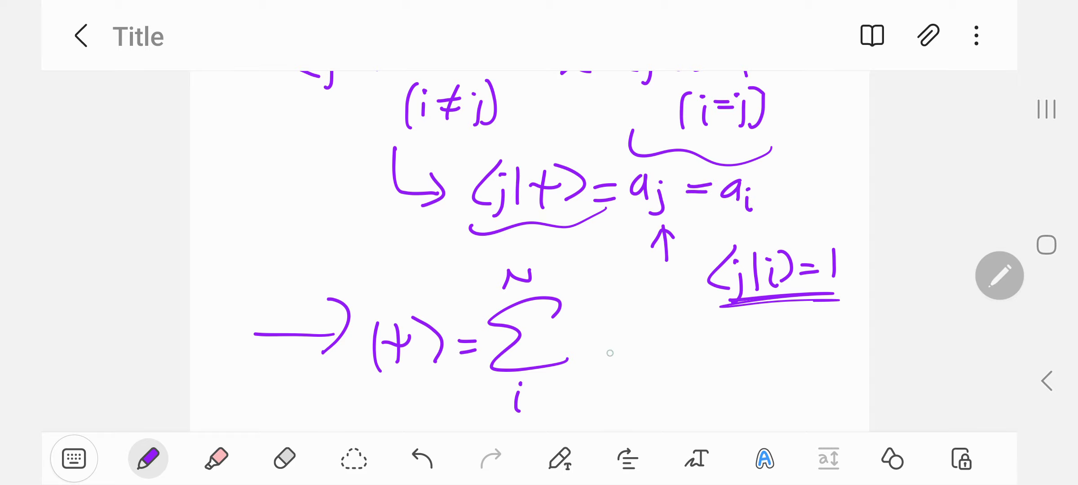
Write the inner-product term after the sigma.
{"action": "left_click_drag", "start_coordinate": [679, 314], "coordinate": [674, 358]}
{"action": "left_click_drag", "start_coordinate": [689, 340], "coordinate": [686, 362]}
{"action": "left_click_drag", "start_coordinate": [704, 322], "coordinate": [707, 352]}
{"action": "left_click_drag", "start_coordinate": [720, 332], "coordinate": [748, 330]}
{"action": "left_click_drag", "start_coordinate": [738, 319], "coordinate": [751, 362]}
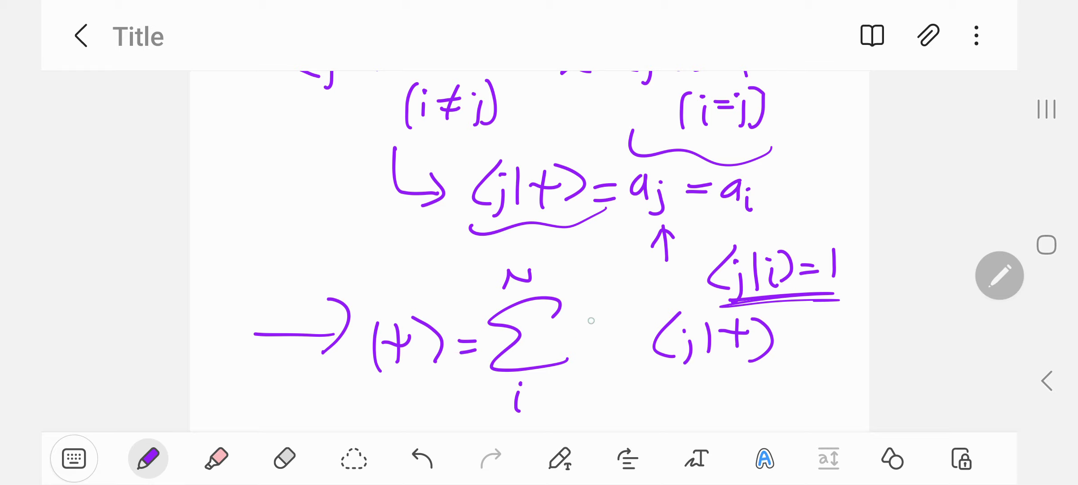
Add the ket |i⟩ before the inner product, undoing two untidy strokes.
{"action": "mouse_move", "coordinate": [600, 311]}
{"action": "left_mouse_down"}
{"action": "mouse_move", "coordinate": [600, 362]}
{"action": "mouse_move", "coordinate": [620, 363]}
{"action": "left_mouse_up"}
{"action": "mouse_move", "coordinate": [600, 316]}
{"action": "left_mouse_down"}
{"action": "mouse_move", "coordinate": [611, 359]}
{"action": "mouse_move", "coordinate": [627, 358]}
{"action": "mouse_move", "coordinate": [596, 358]}
{"action": "left_mouse_up"}
{"action": "left_click_drag", "start_coordinate": [609, 337], "coordinate": [612, 354]}
{"action": "mouse_move", "coordinate": [613, 316]}
{"action": "left_mouse_down"}
{"action": "mouse_move", "coordinate": [618, 350]}
{"action": "mouse_move", "coordinate": [762, 383]}
{"action": "left_mouse_up"}
{"action": "key", "text": "ctrl+z"}
{"action": "key", "text": "ctrl+z"}
{"action": "left_click_drag", "start_coordinate": [756, 313], "coordinate": [749, 354]}
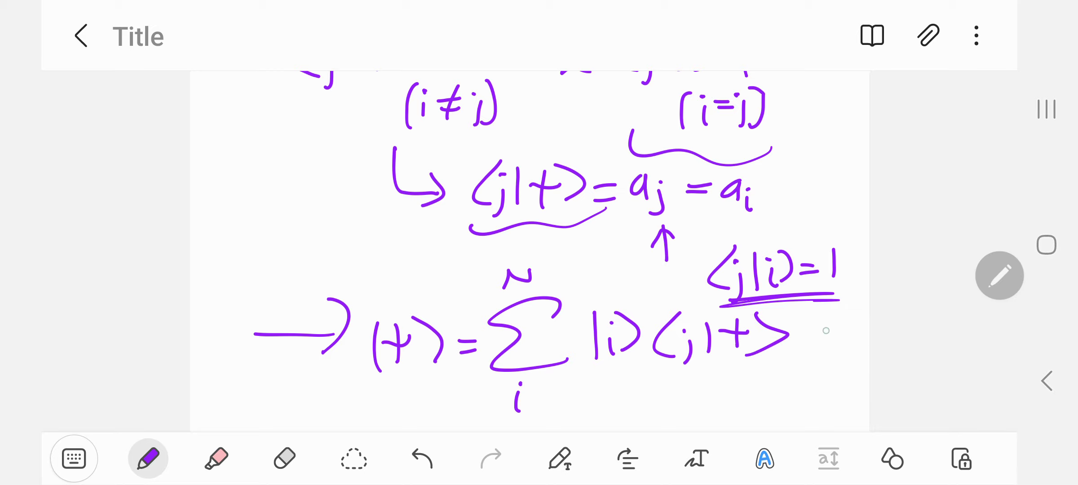
{"action": "left_click_drag", "start_coordinate": [829, 322], "coordinate": [842, 348]}
{"action": "key", "text": "ctrl+z"}
{"action": "key", "text": "ctrl+z"}
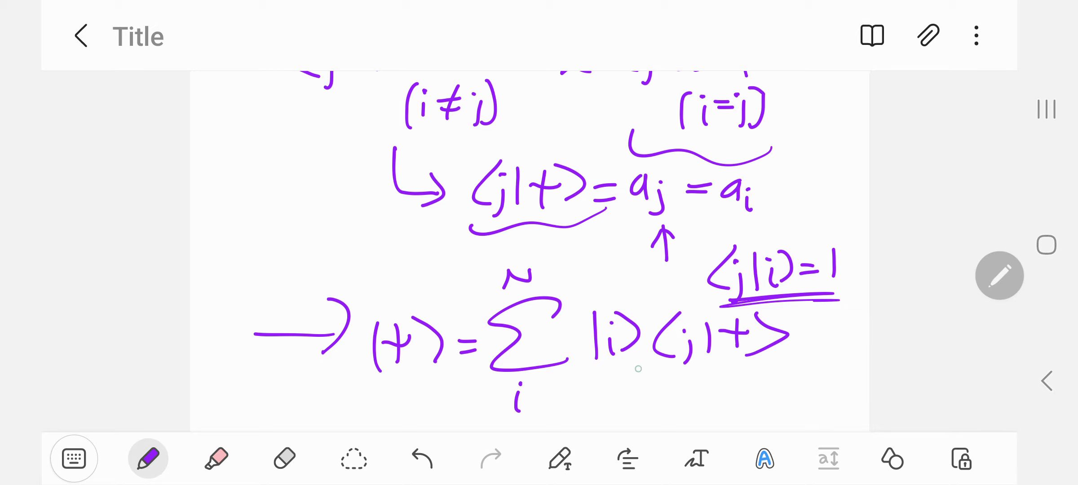